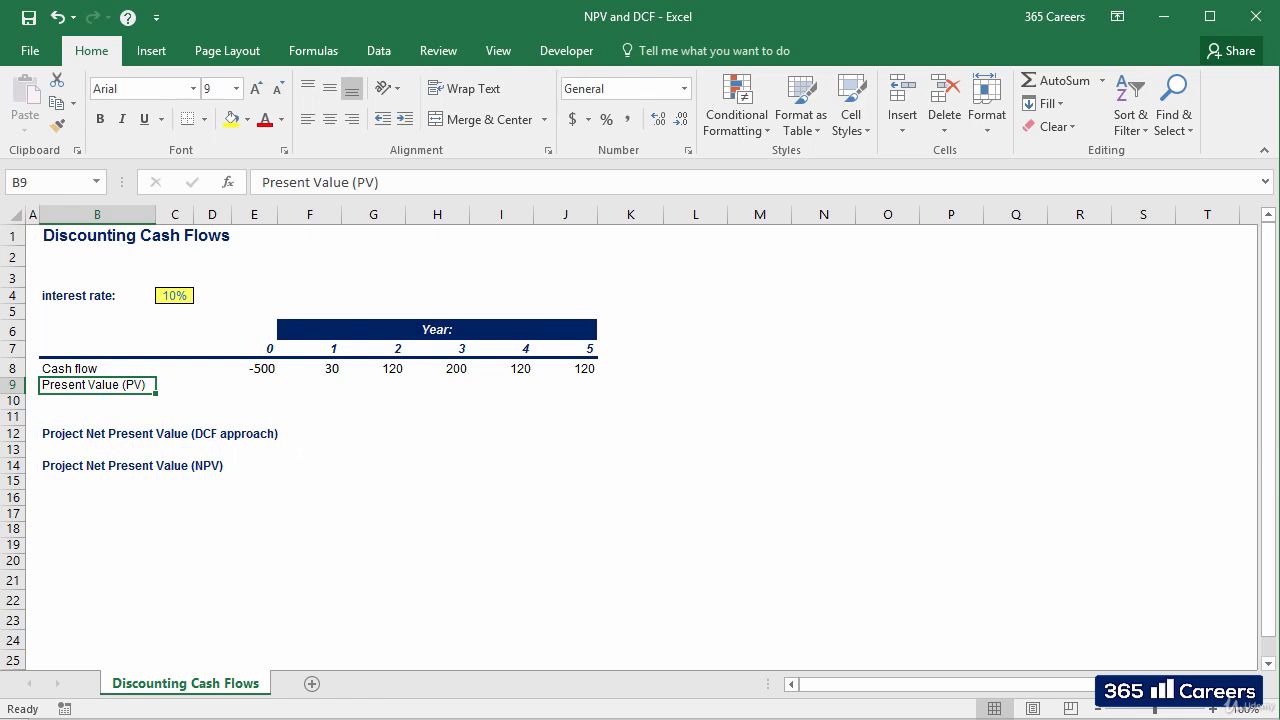
Review the yearly cash flows from year 0 to year 5 and the interest rate in C4.
key("Up")
key("Right")
key("Right")
key("Right")
key("Right")
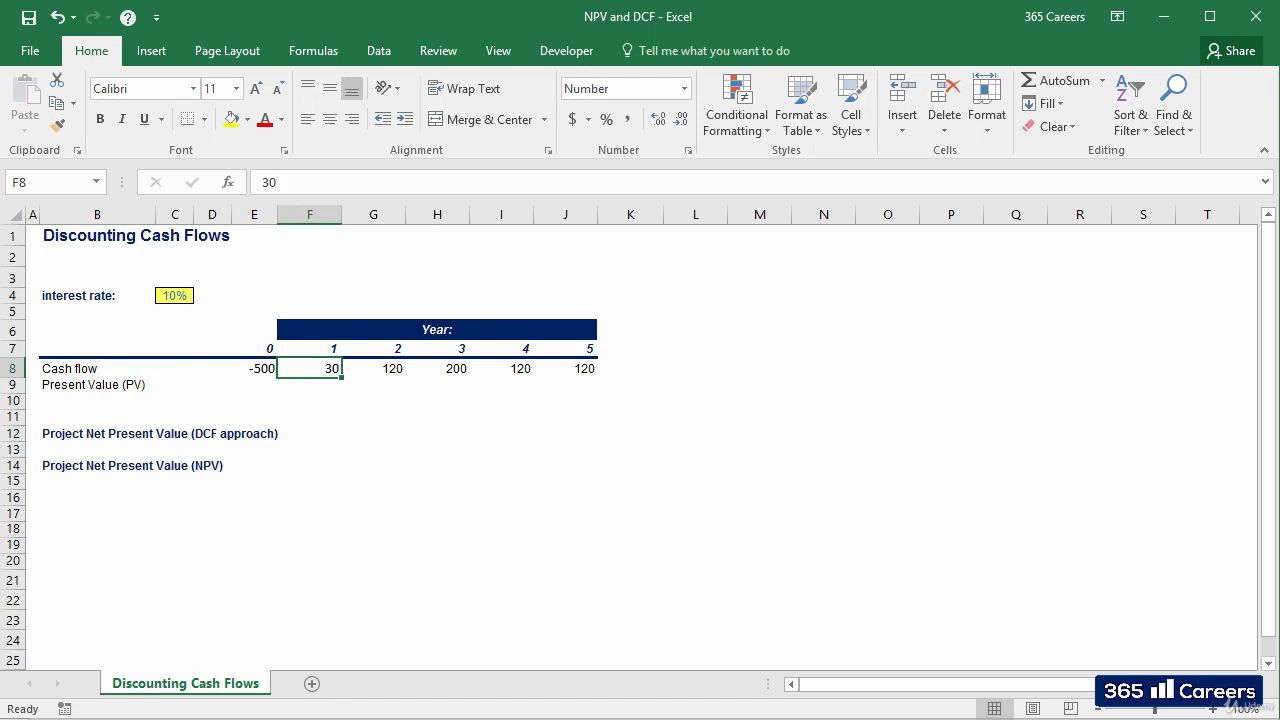
key("Right")
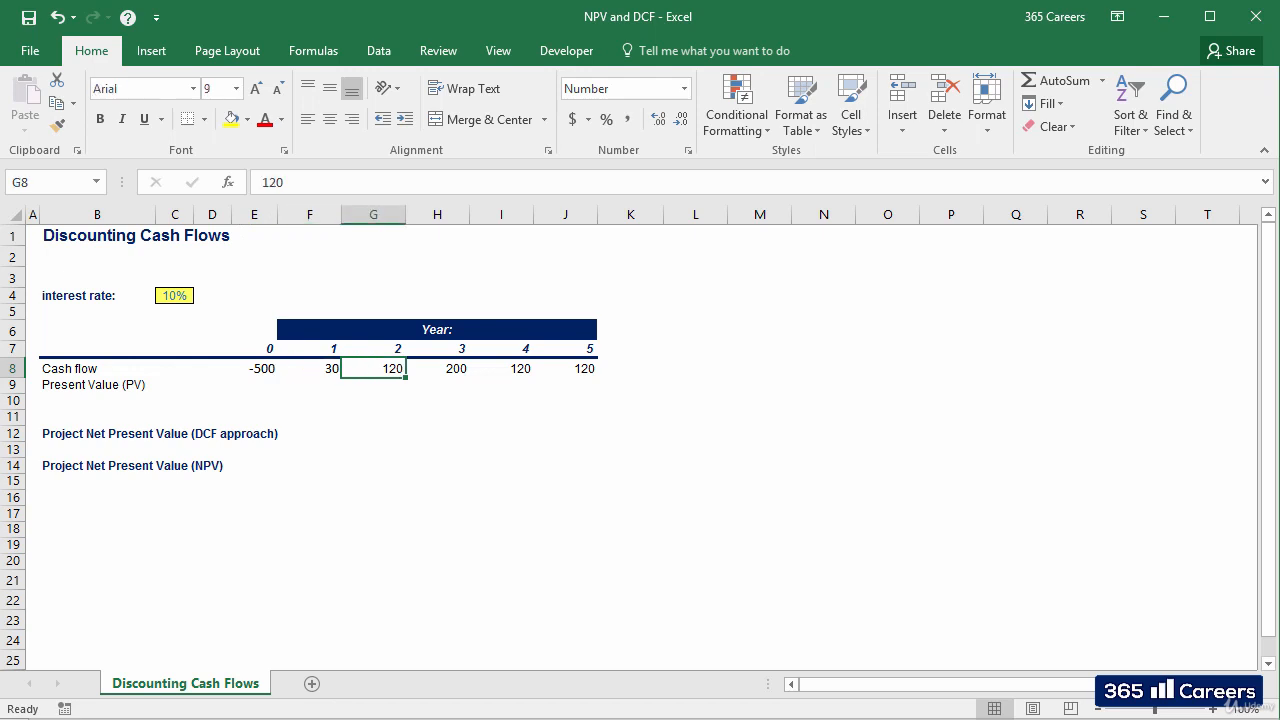
key("Right")
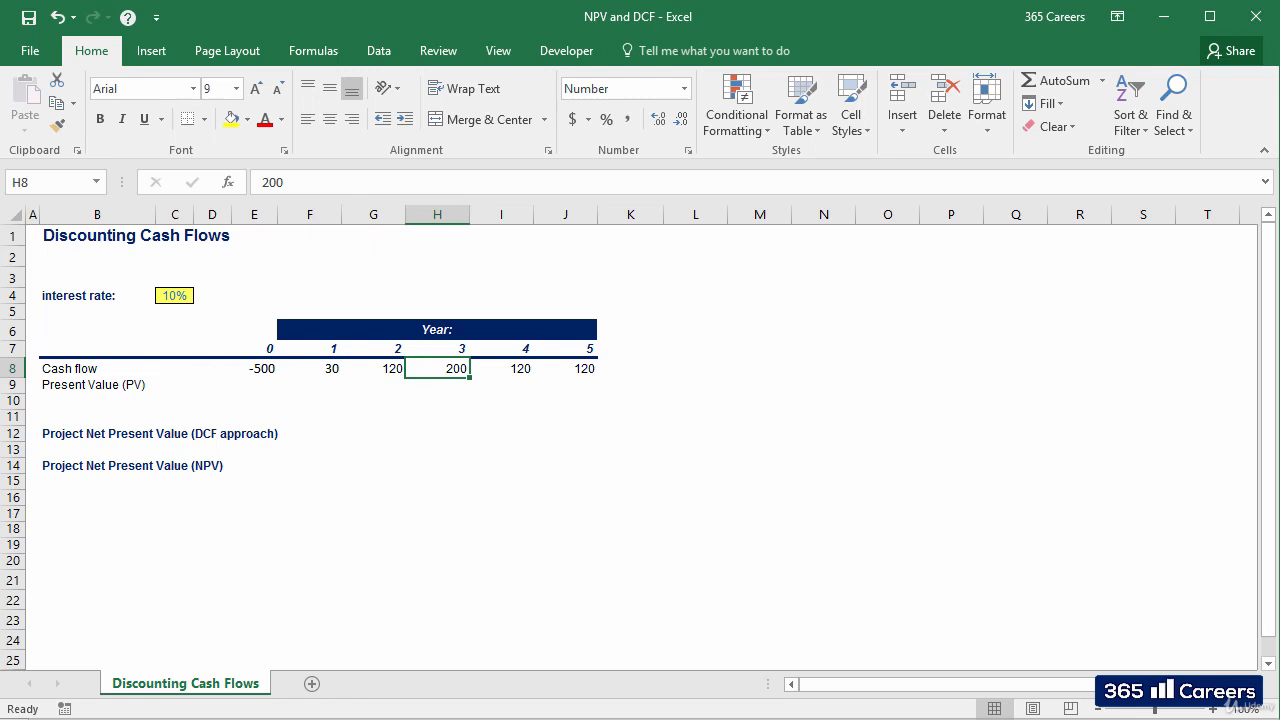
key("Right")
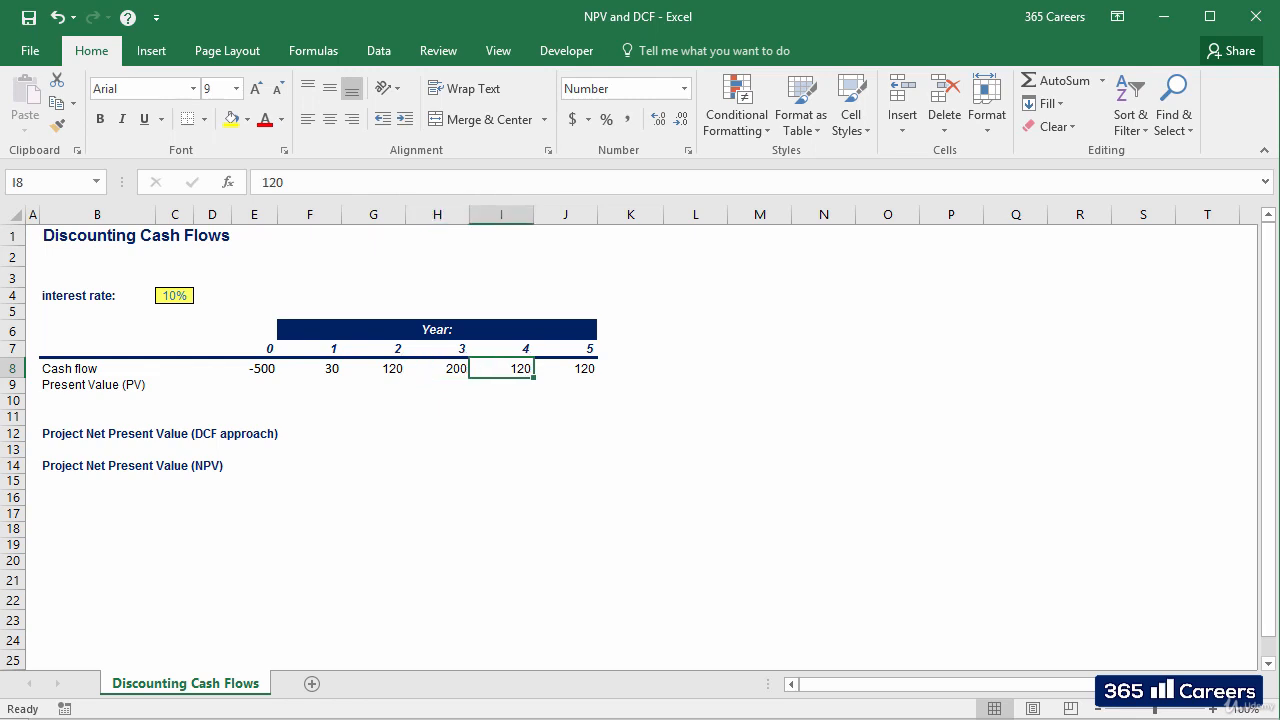
key("Right")
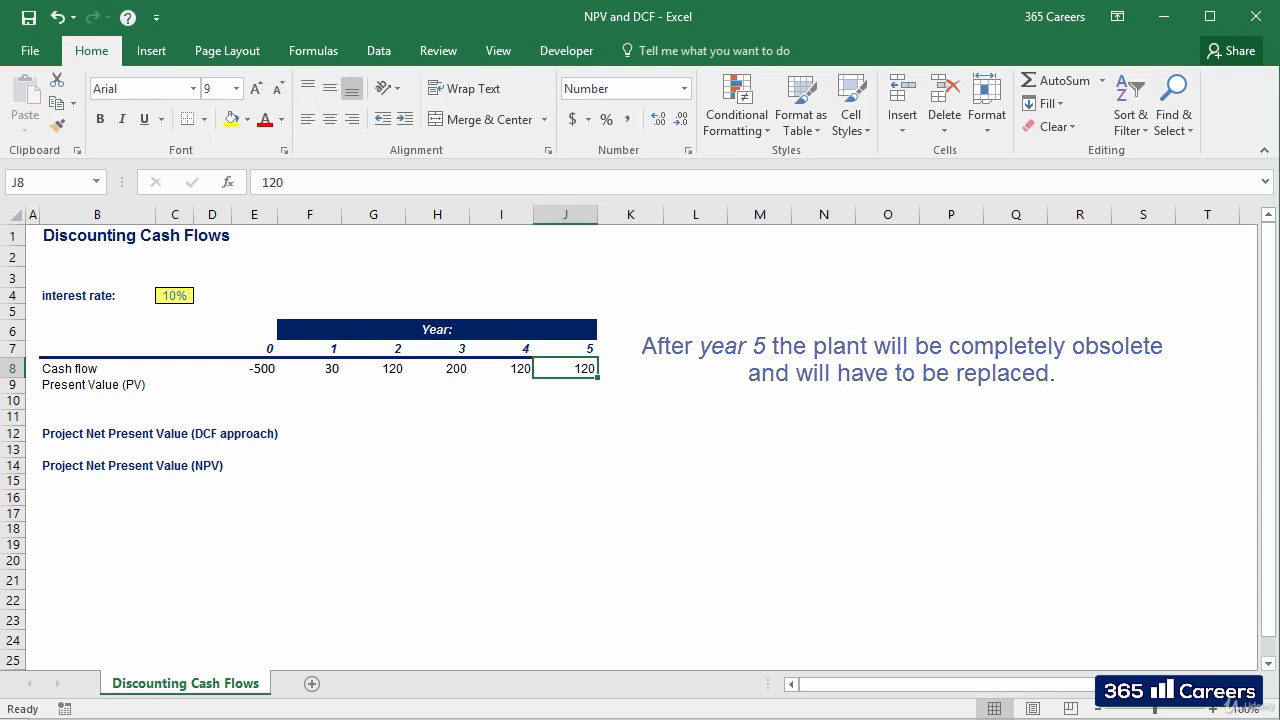
left_click(254, 369)
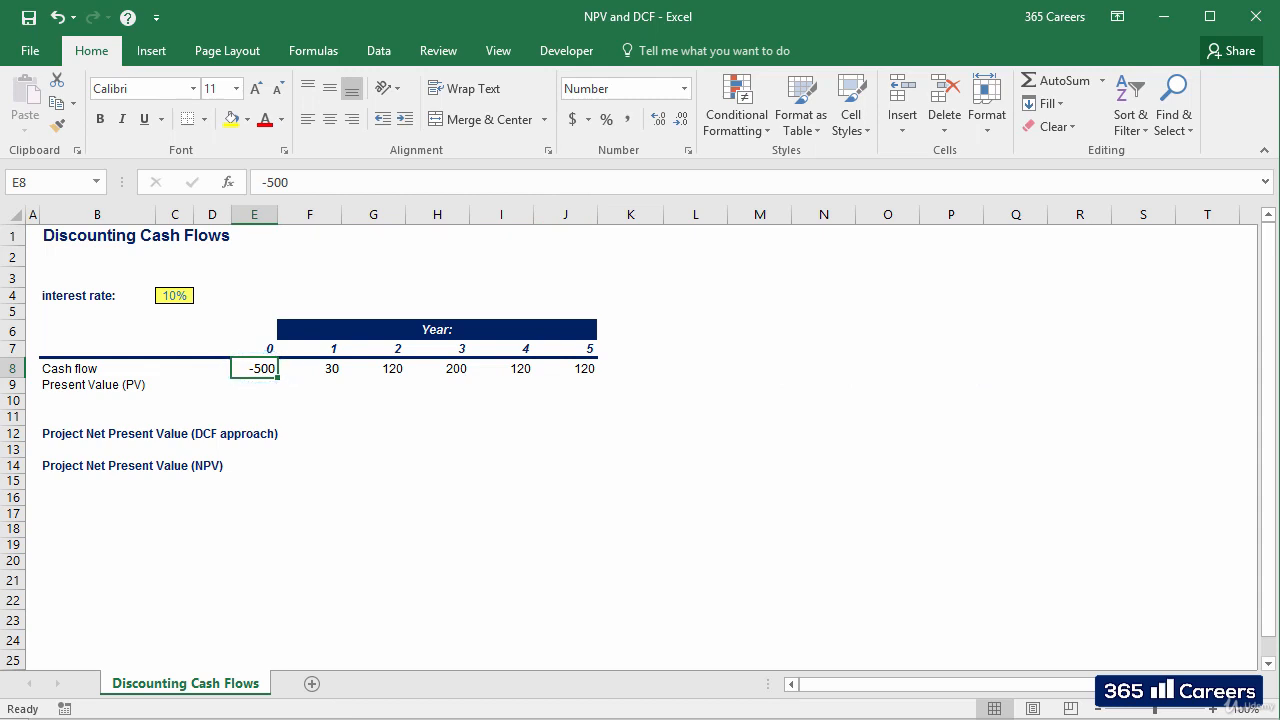
left_click(175, 369)
left_click(175, 296)
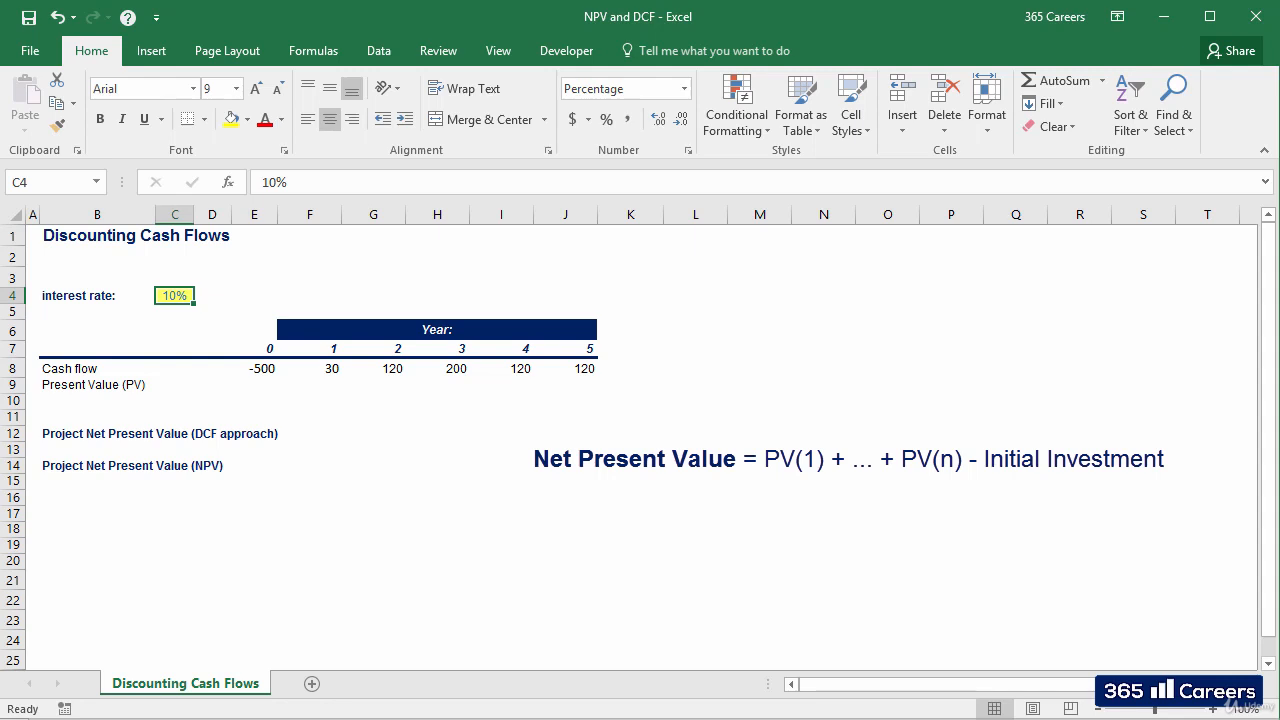
Copy the year 0 cash flow from E8 into the Present Value row at E9.
key("Down")
key("Down")
key("Down")
key("Down")
key("Down")
key("Right")
key("Right")
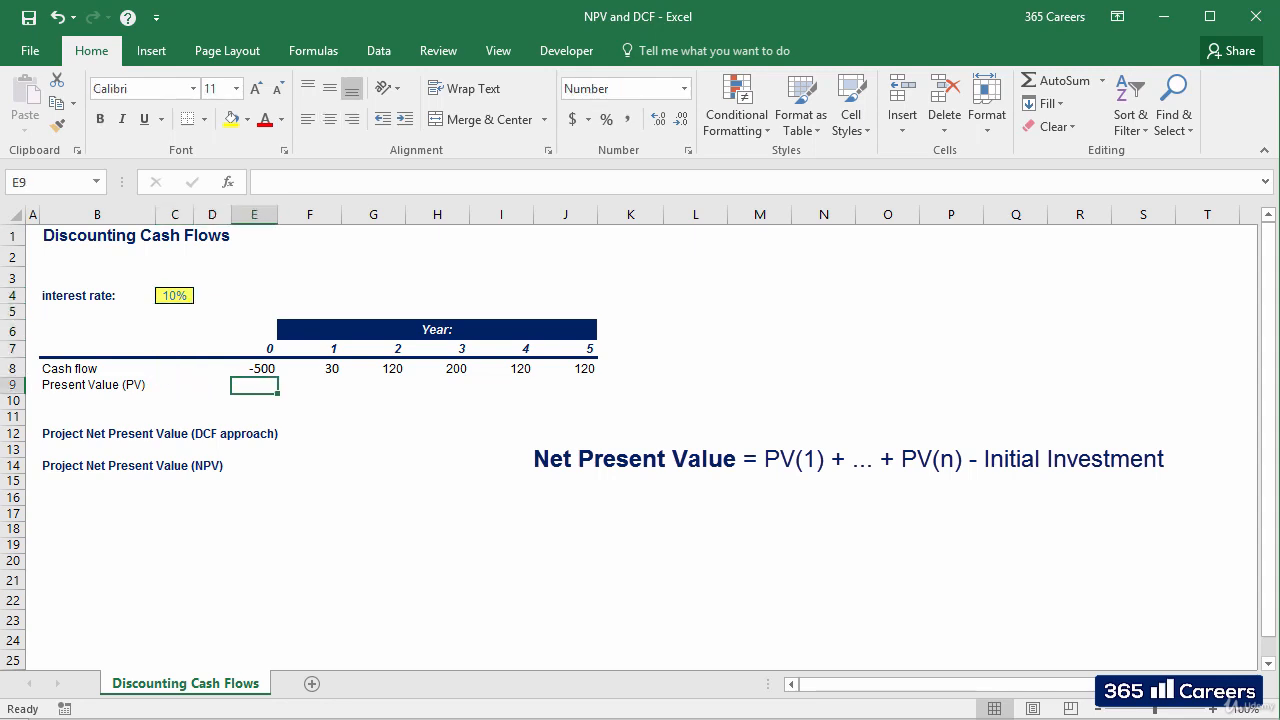
key("Up")
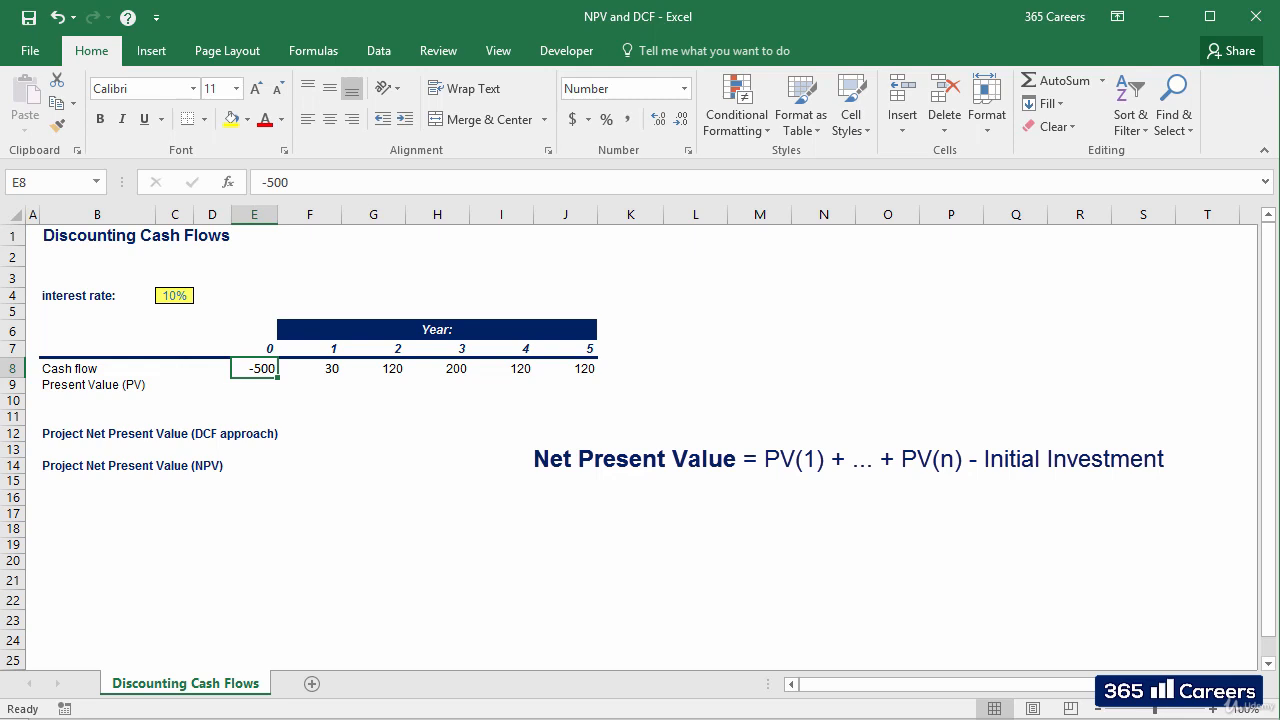
key("ctrl+c")
key("Down")
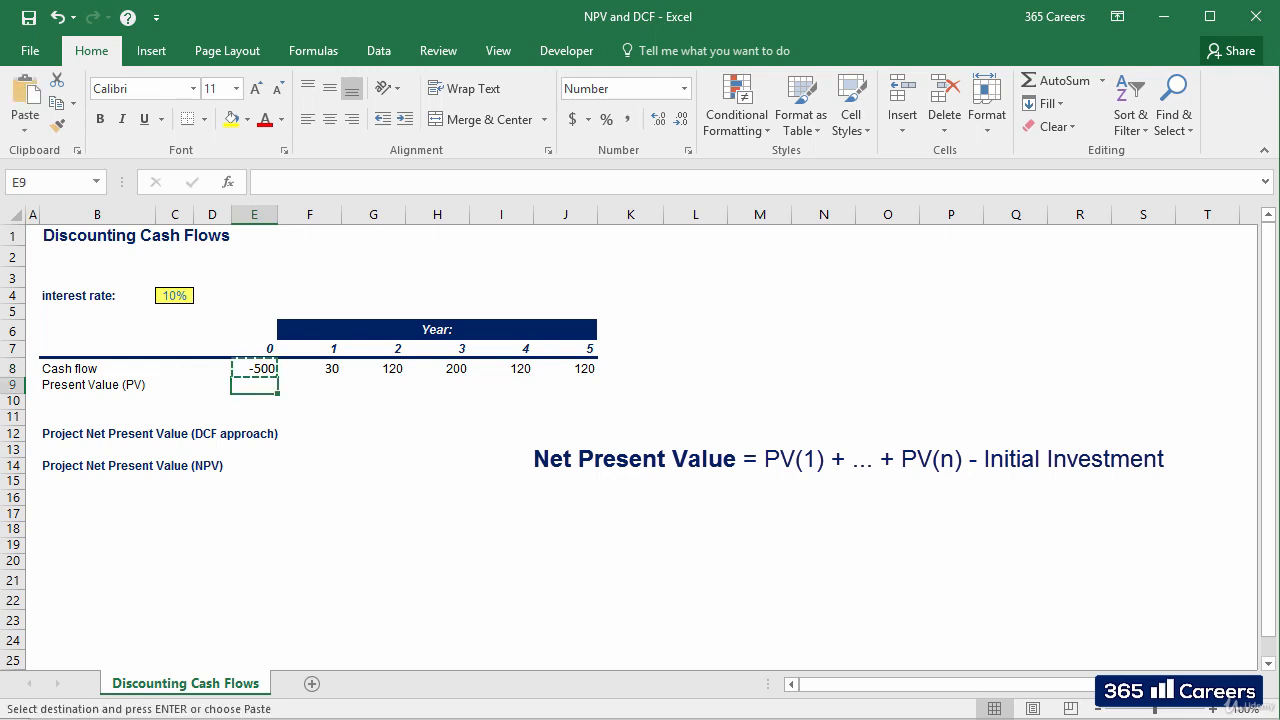
key("Return")
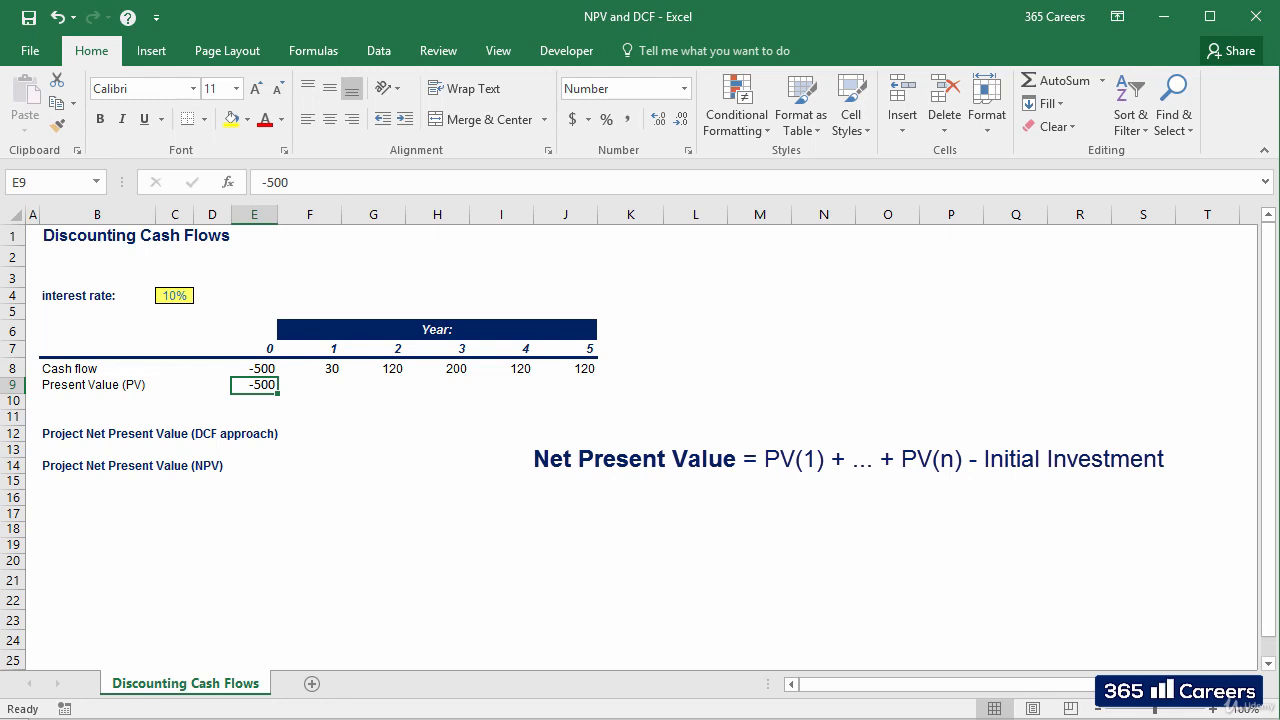
Enter the year 1 present value formula =F8/(1+C4)^F7 in cell F9.
key("Right")
key("Up")
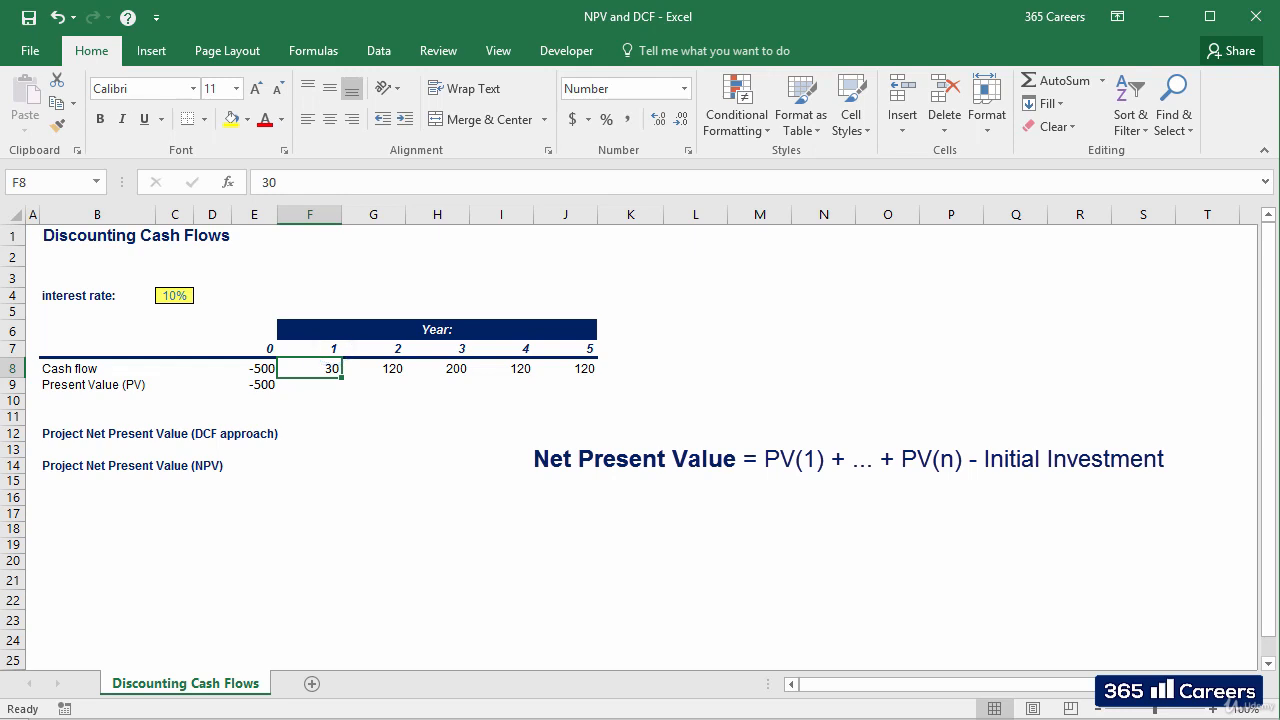
key("Right")
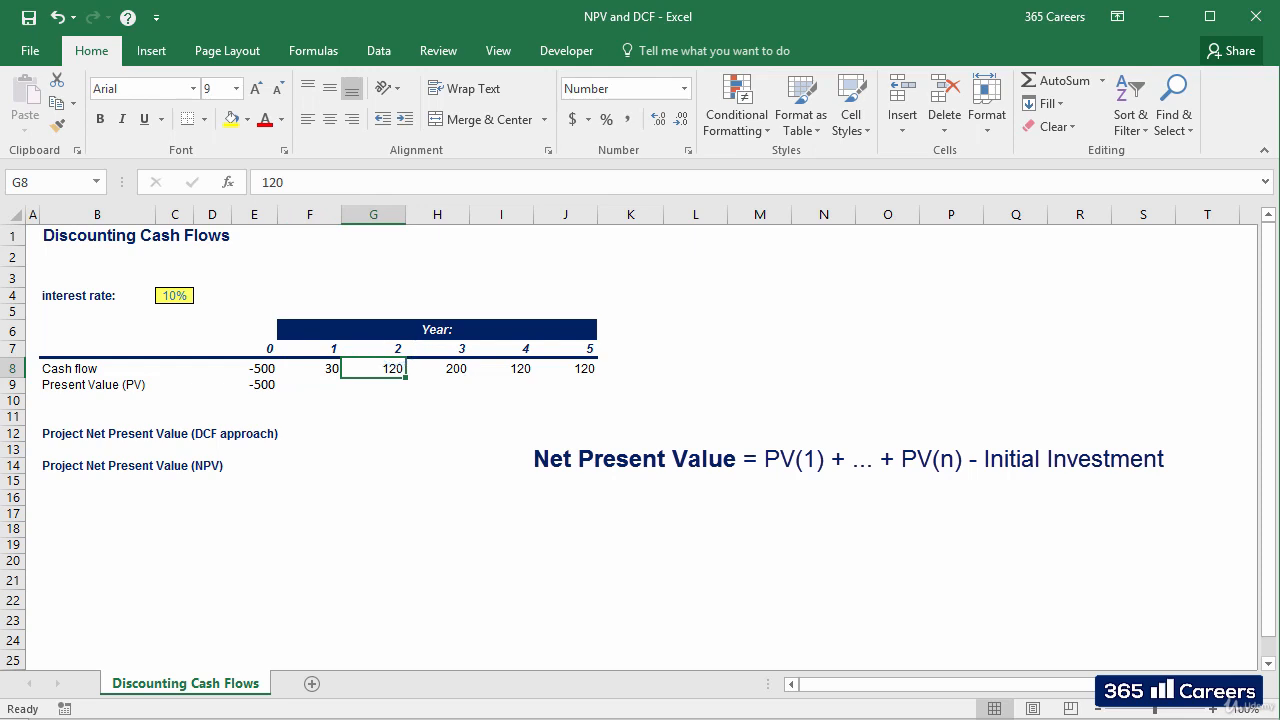
key("Left")
key("Down")
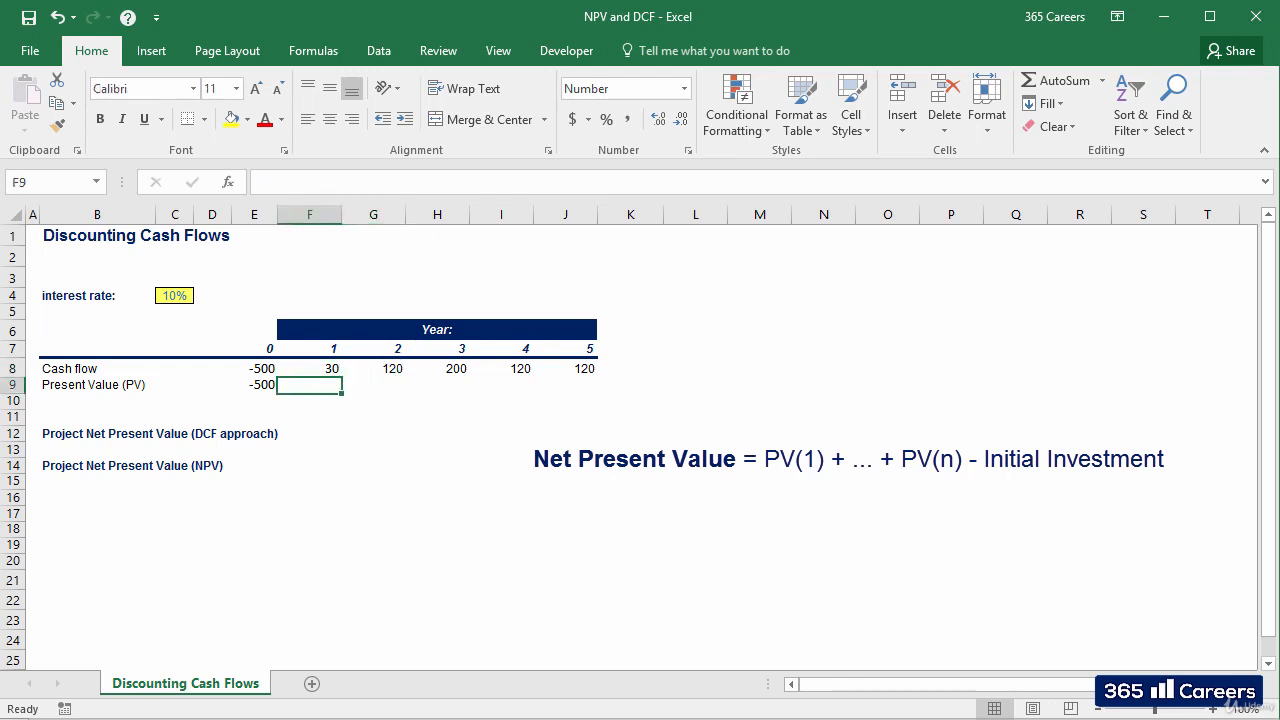
type("=")
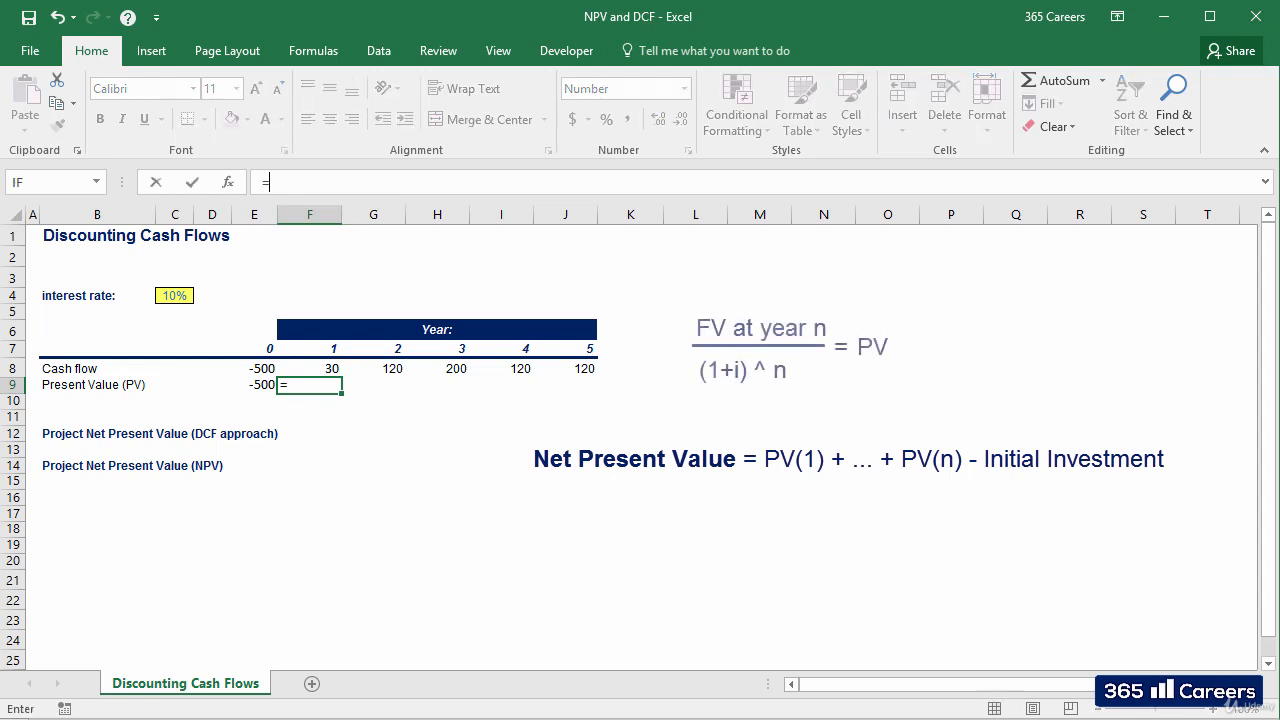
key("Up")
type("/(1+")
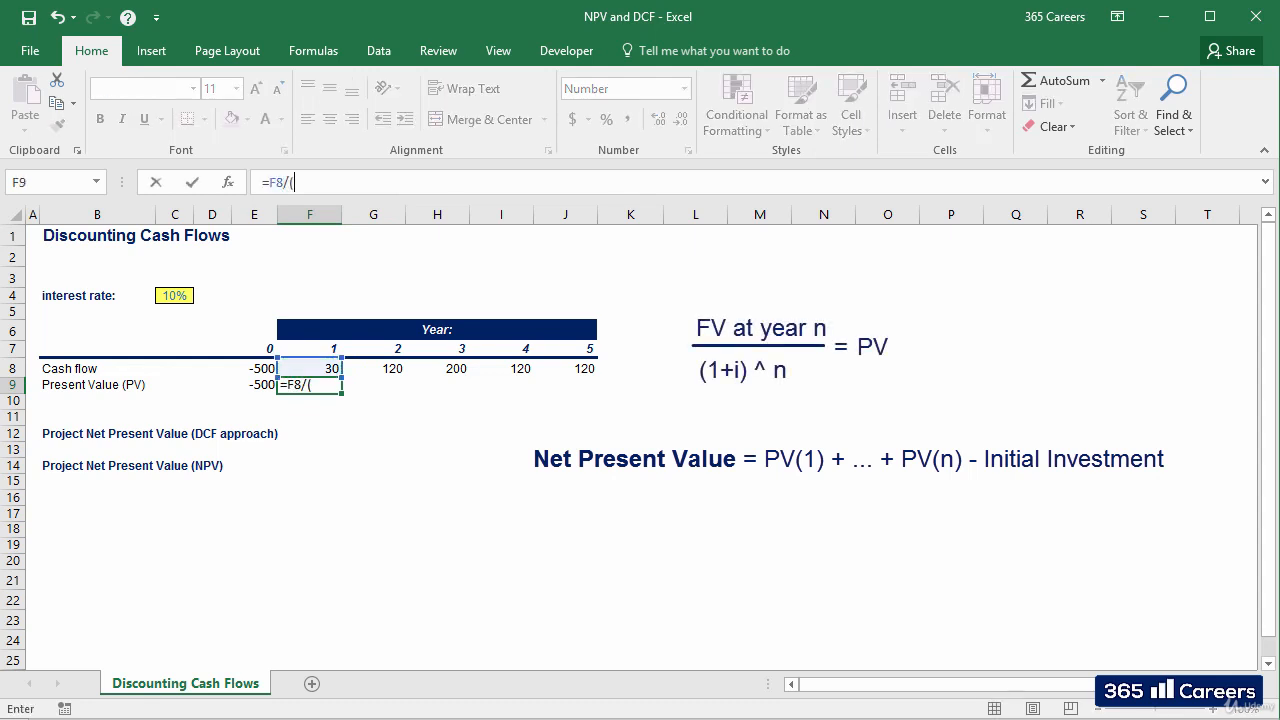
key("Left")
key("Left")
key("Left")
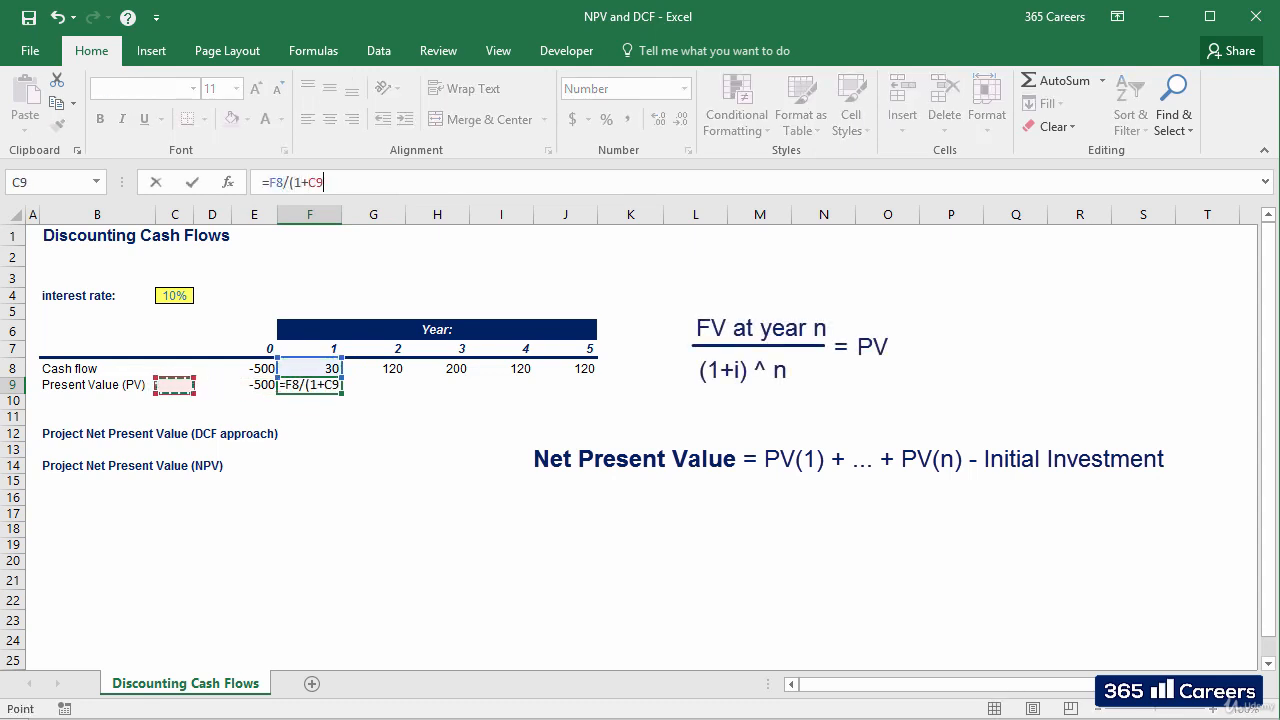
key("Up")
key("Up")
key("Up")
key("Up")
key("Up")
type(")")
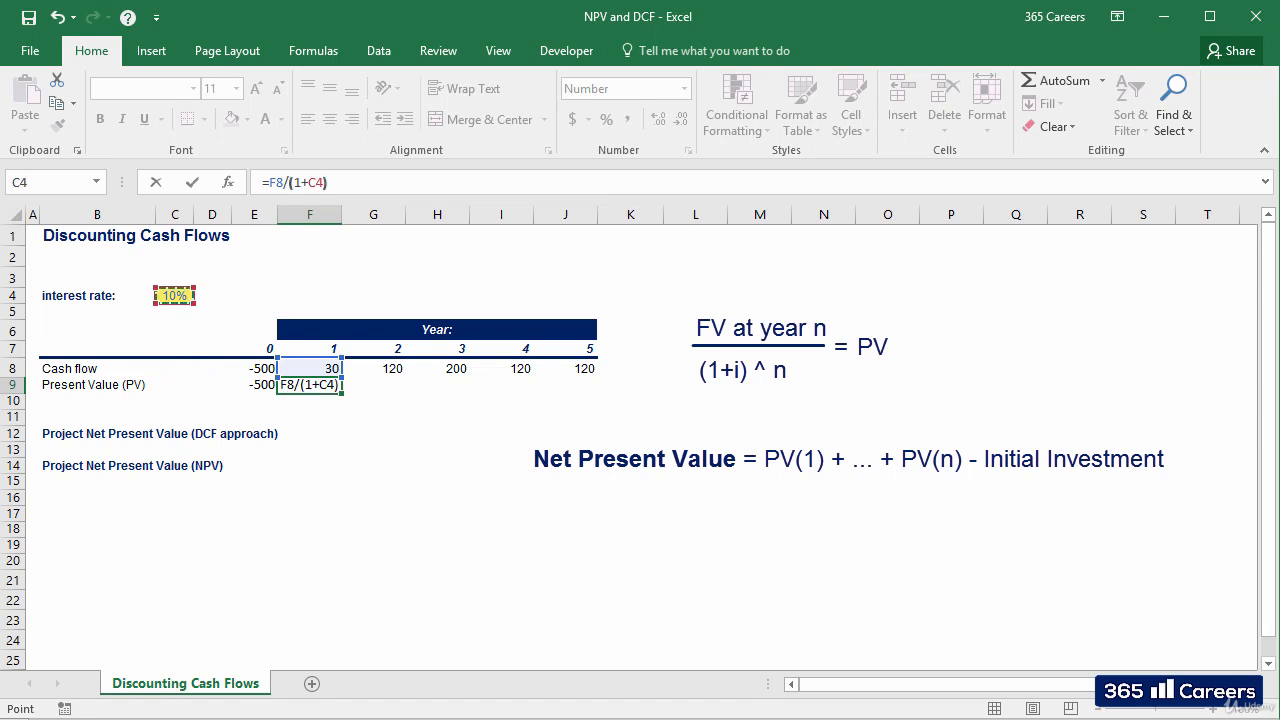
type("^")
key("Up")
key("Up")
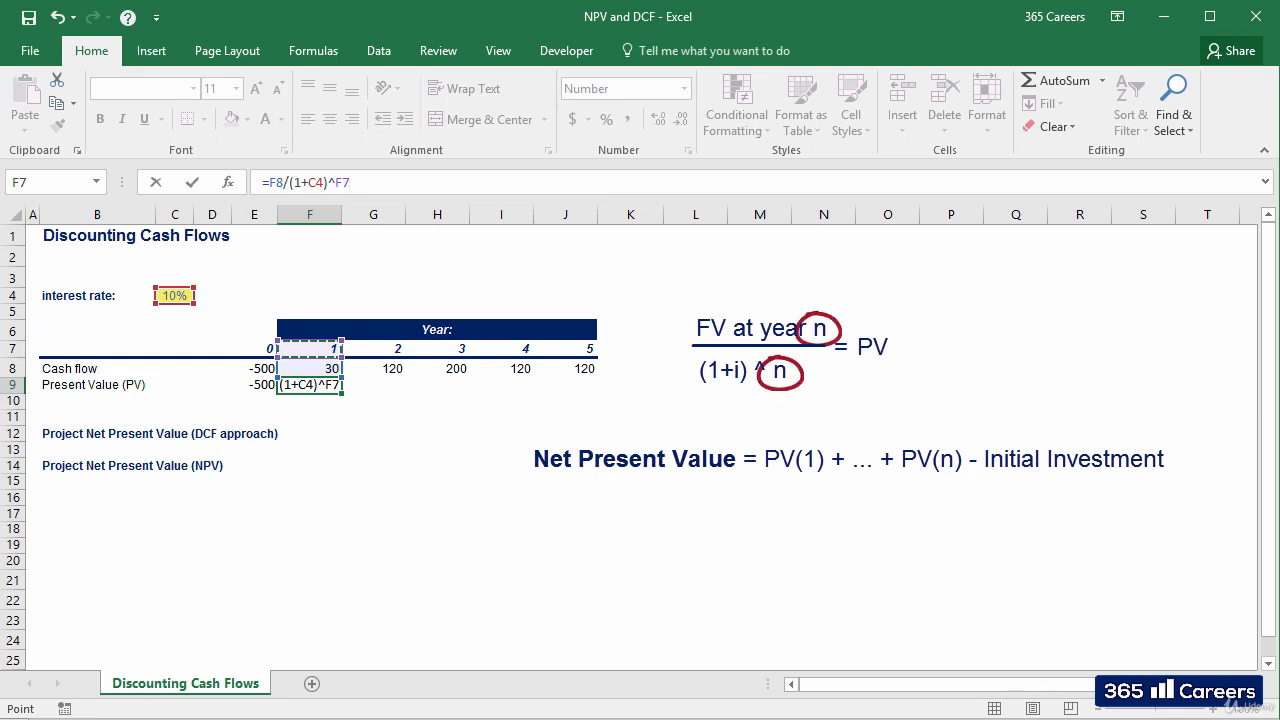
key("ctrl+Return")
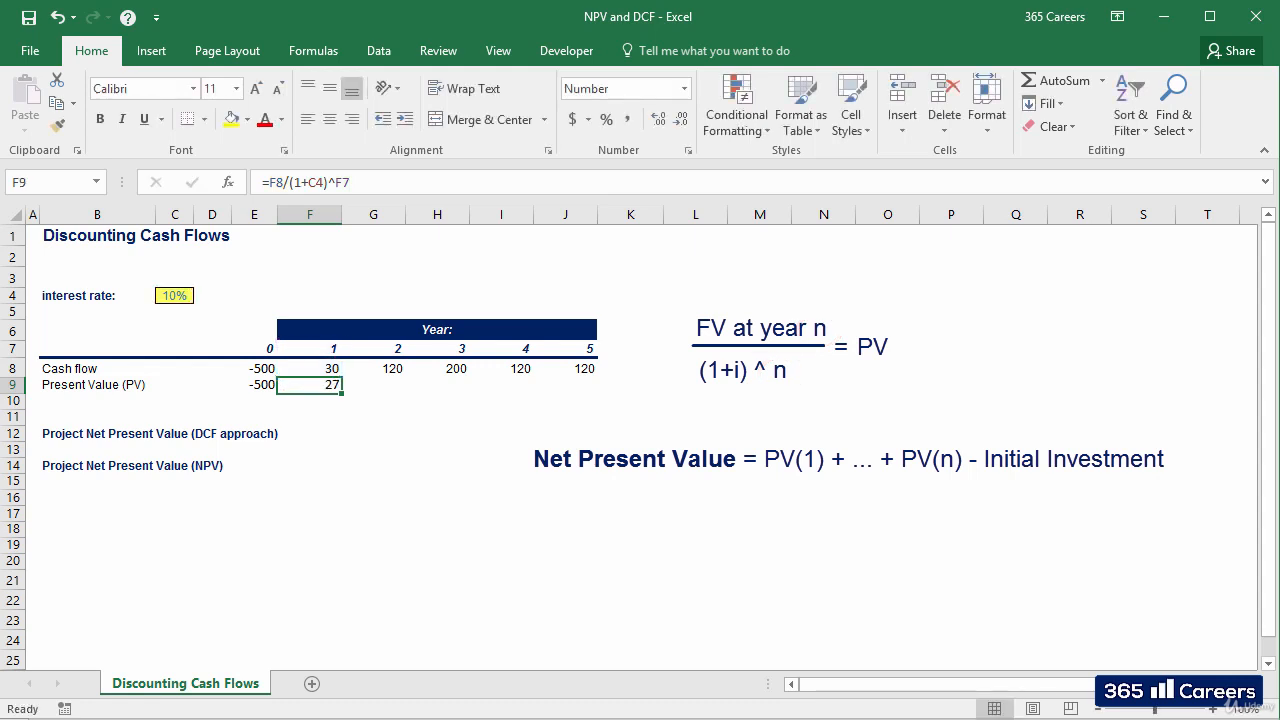
Make the interest rate reference in F9's formula absolute, giving =F8/(1+$C$4)^F7.
left_click(374, 385)
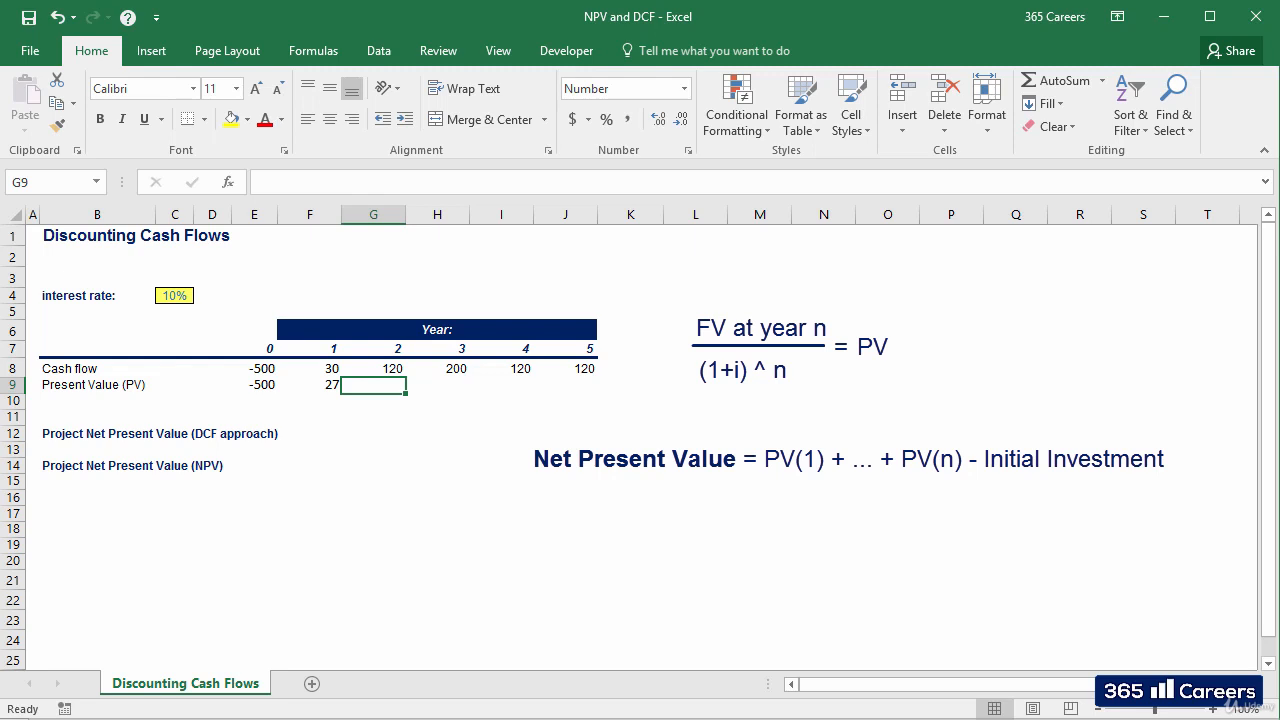
left_click(310, 385)
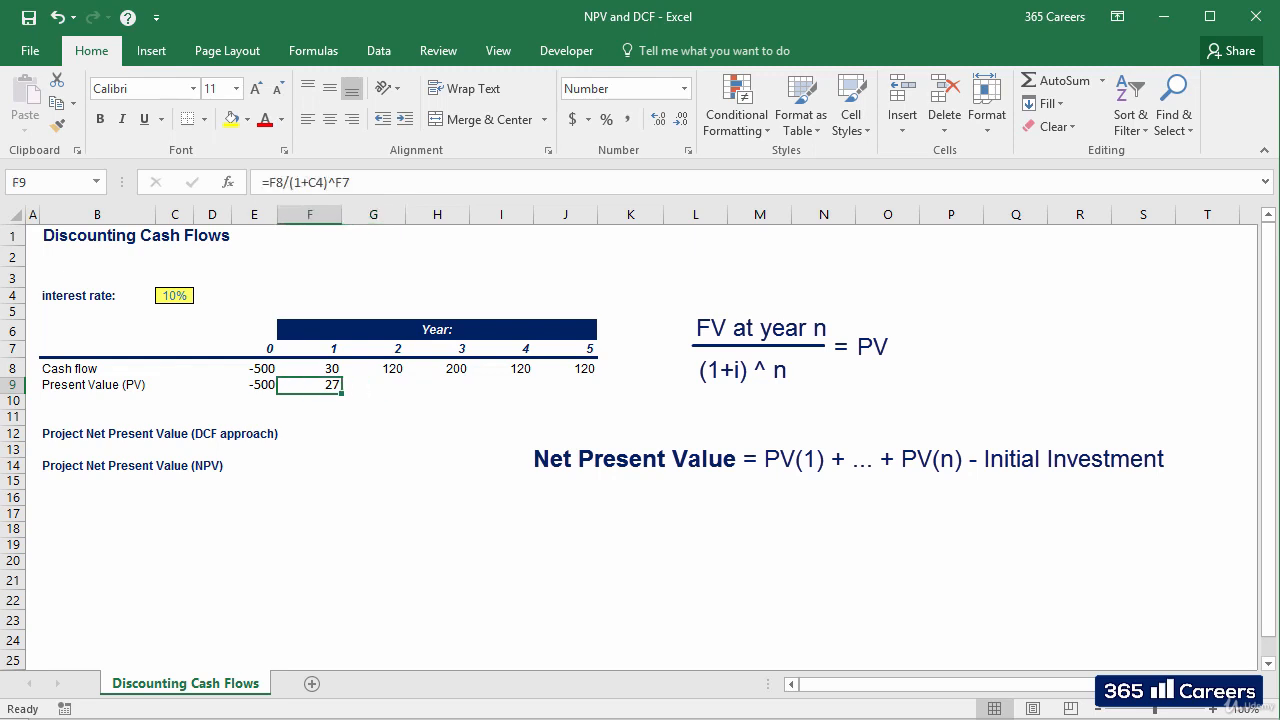
left_click(331, 182)
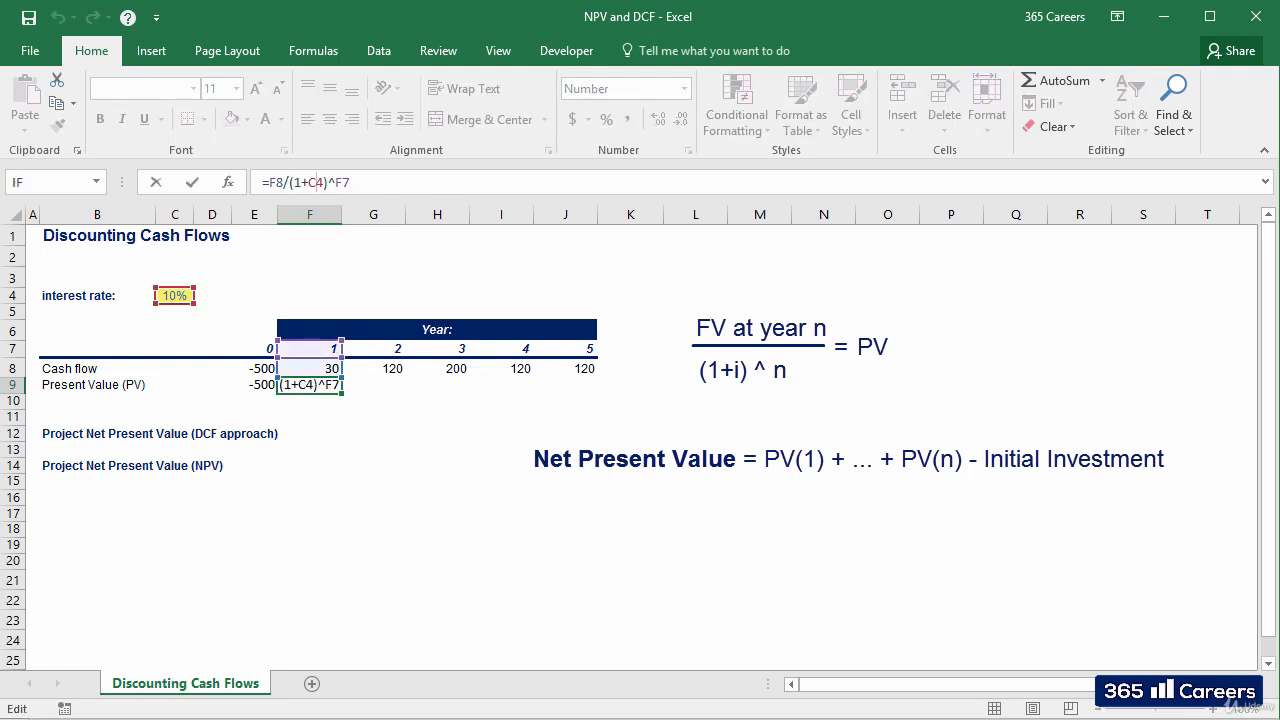
key("F4")
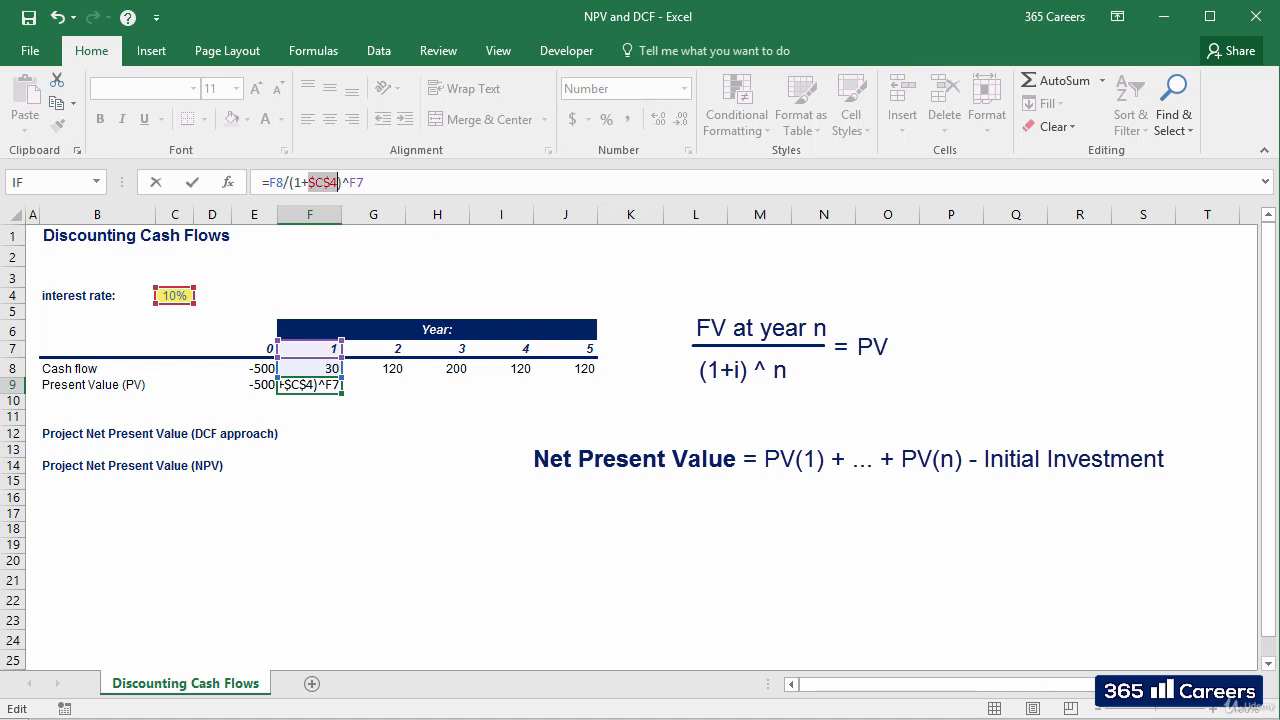
key("ctrl+Return")
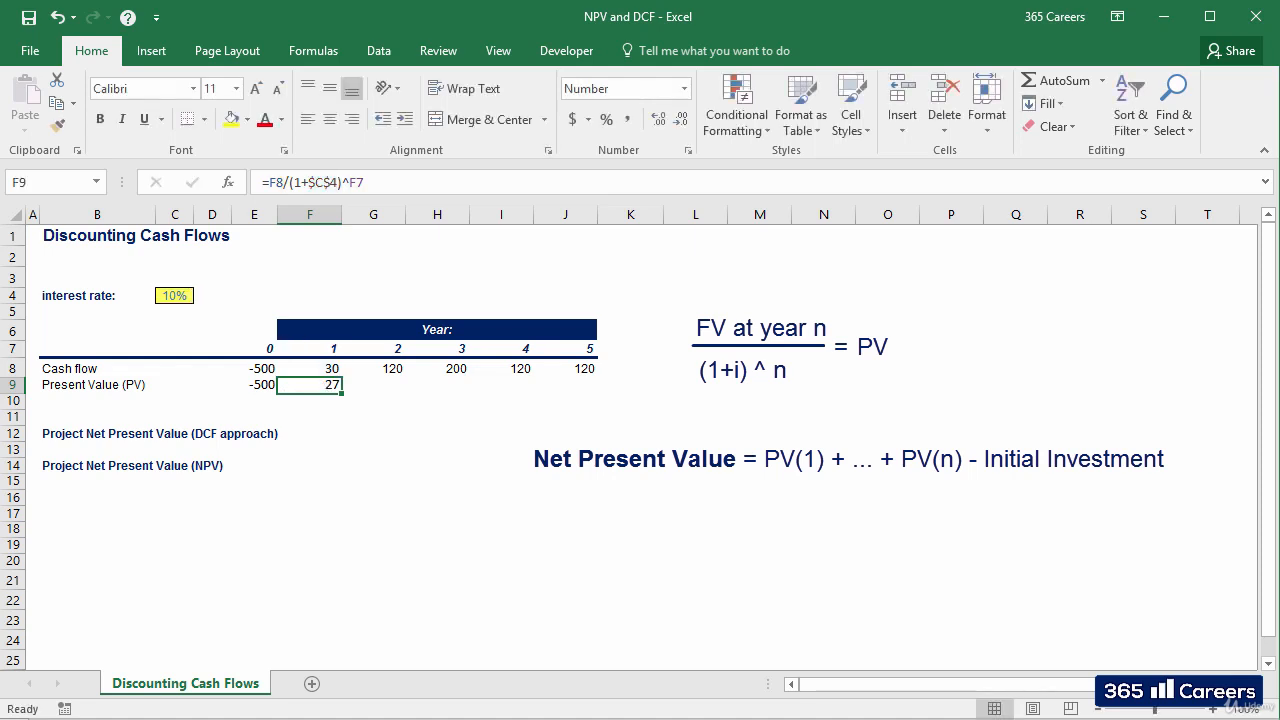
Copy the present value formula in F9 across to years 2 to 5, through J9.
key("ctrl+c")
key("shift+Right")
key("shift+Right")
key("shift+Right")
key("shift+Right")
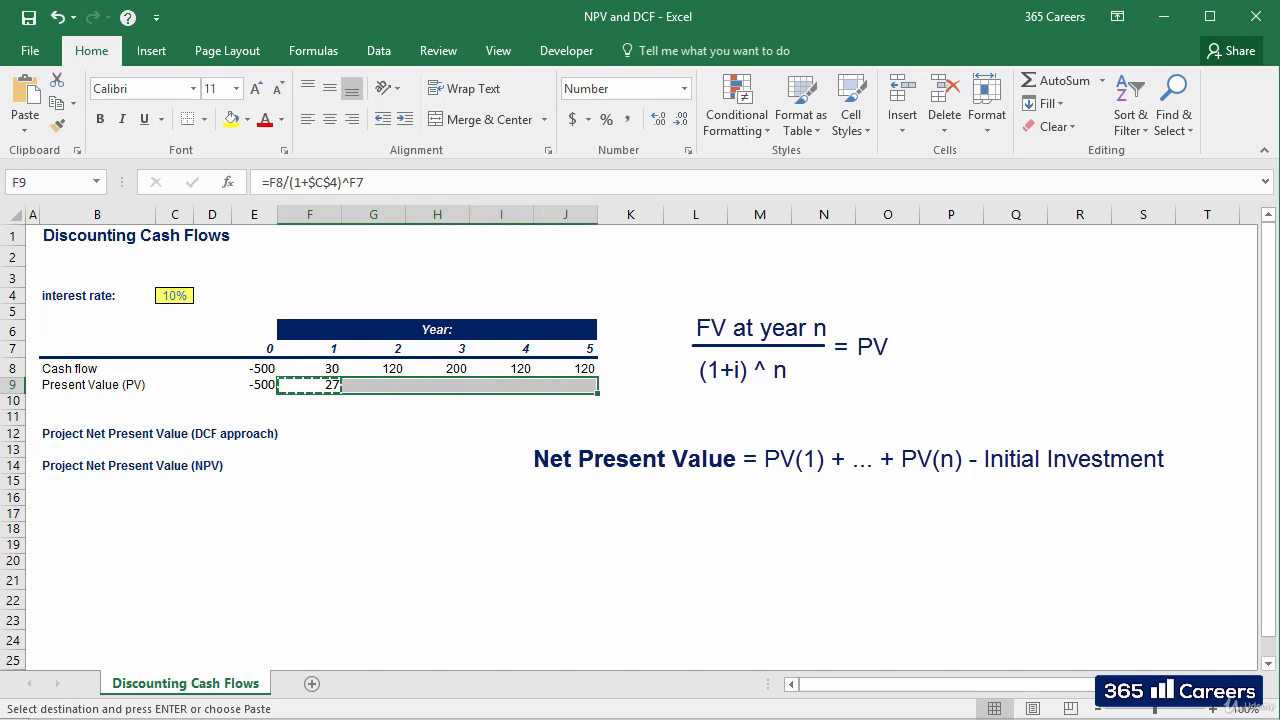
key("Return")
Check the cell references of the copied present value formulas in G9 through J9.
key("Right")
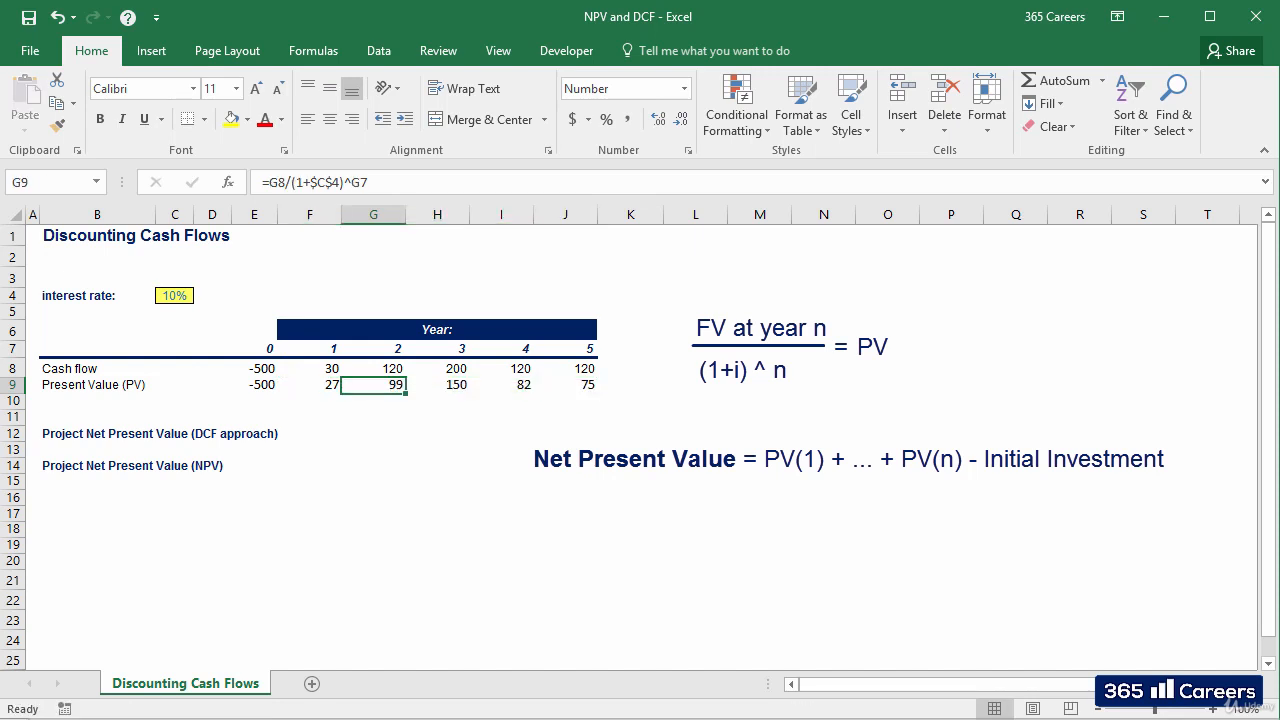
key("F2")
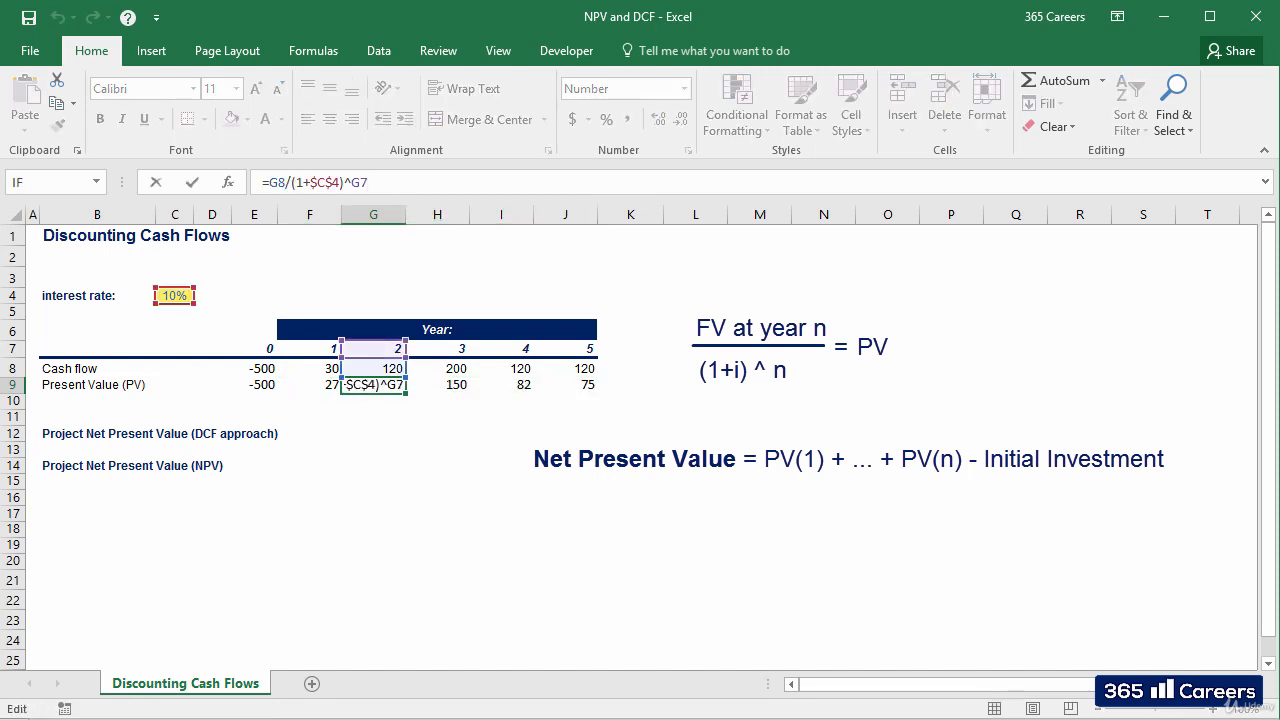
key("Escape")
key("Right")
key("F2")
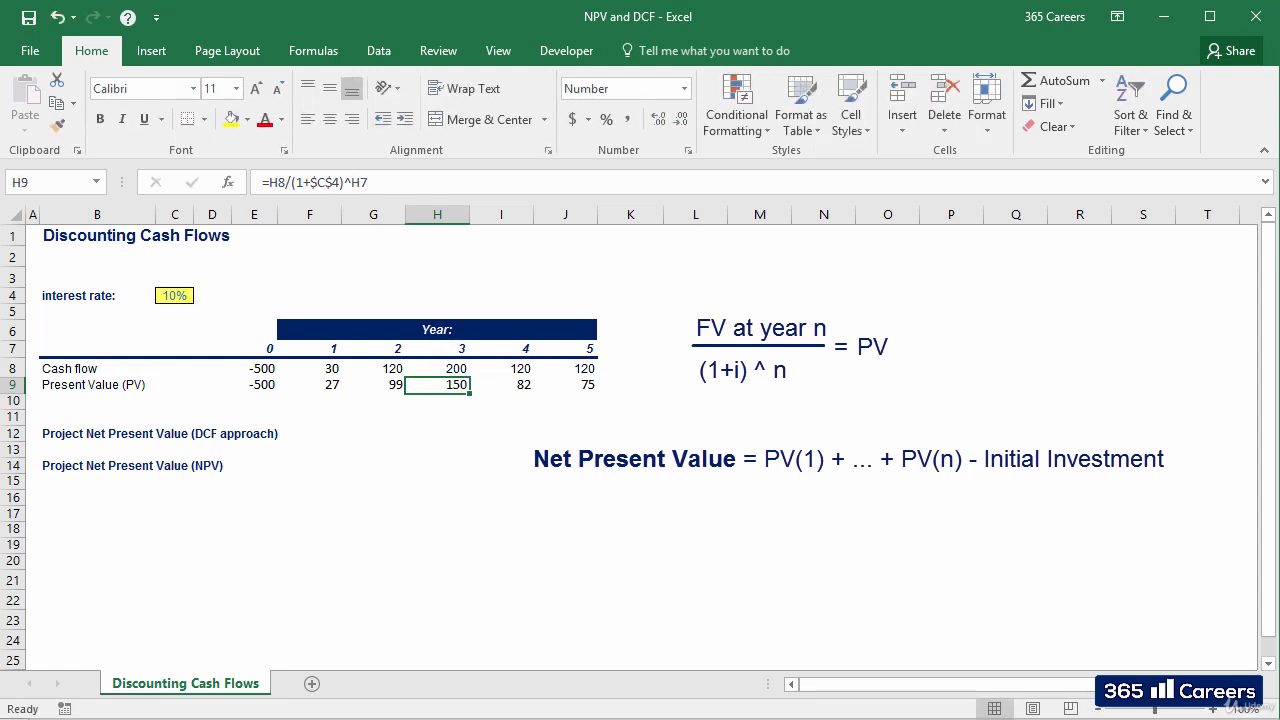
key("Right")
key("F2")
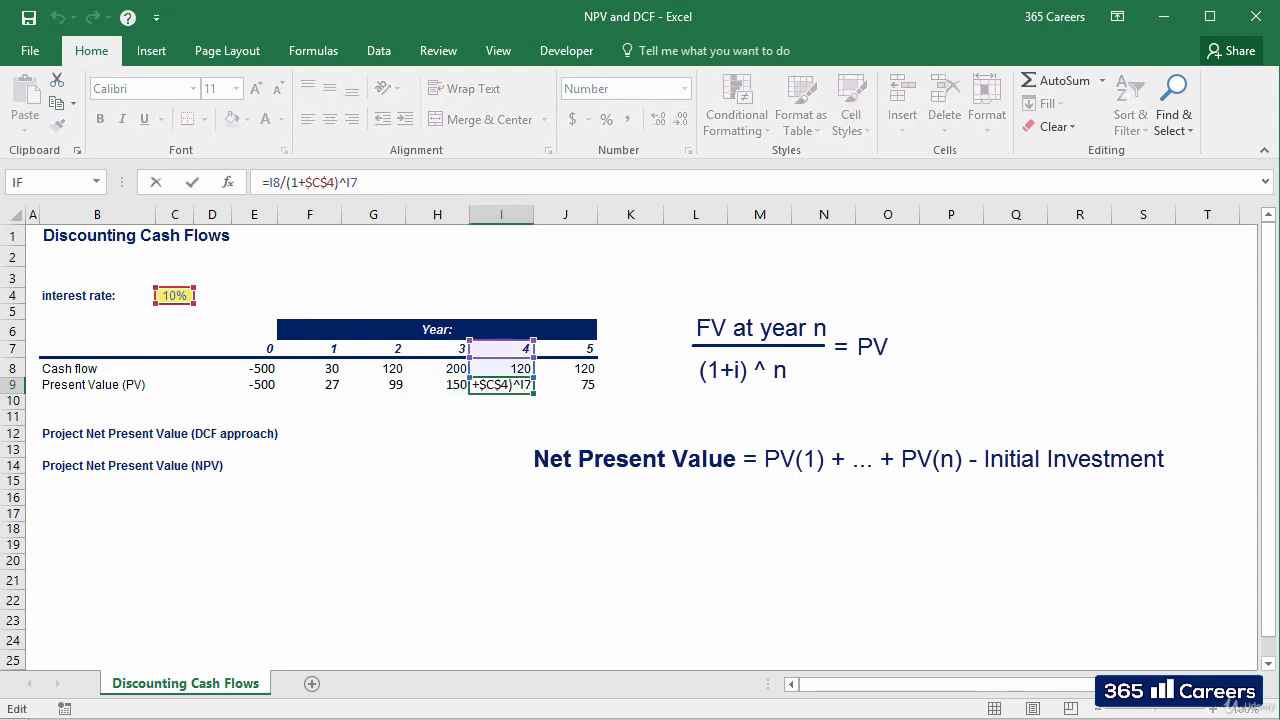
key("Escape")
key("Right")
key("F2")
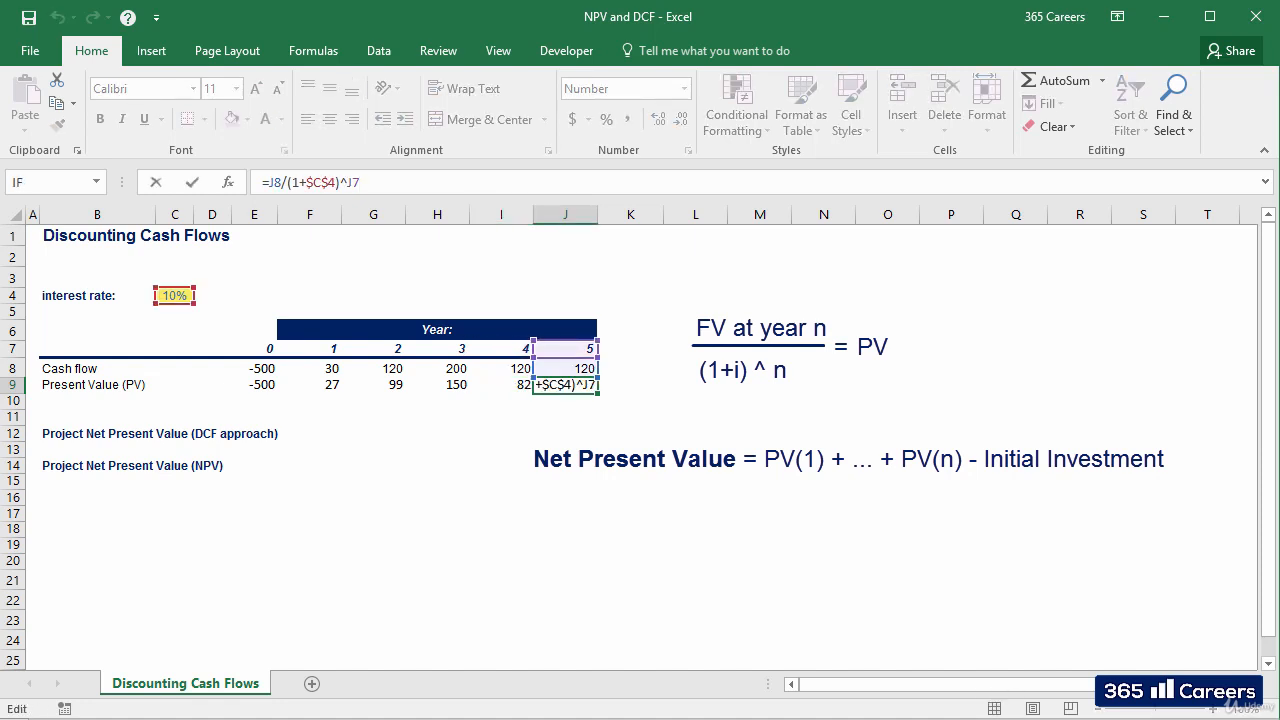
key("Escape")
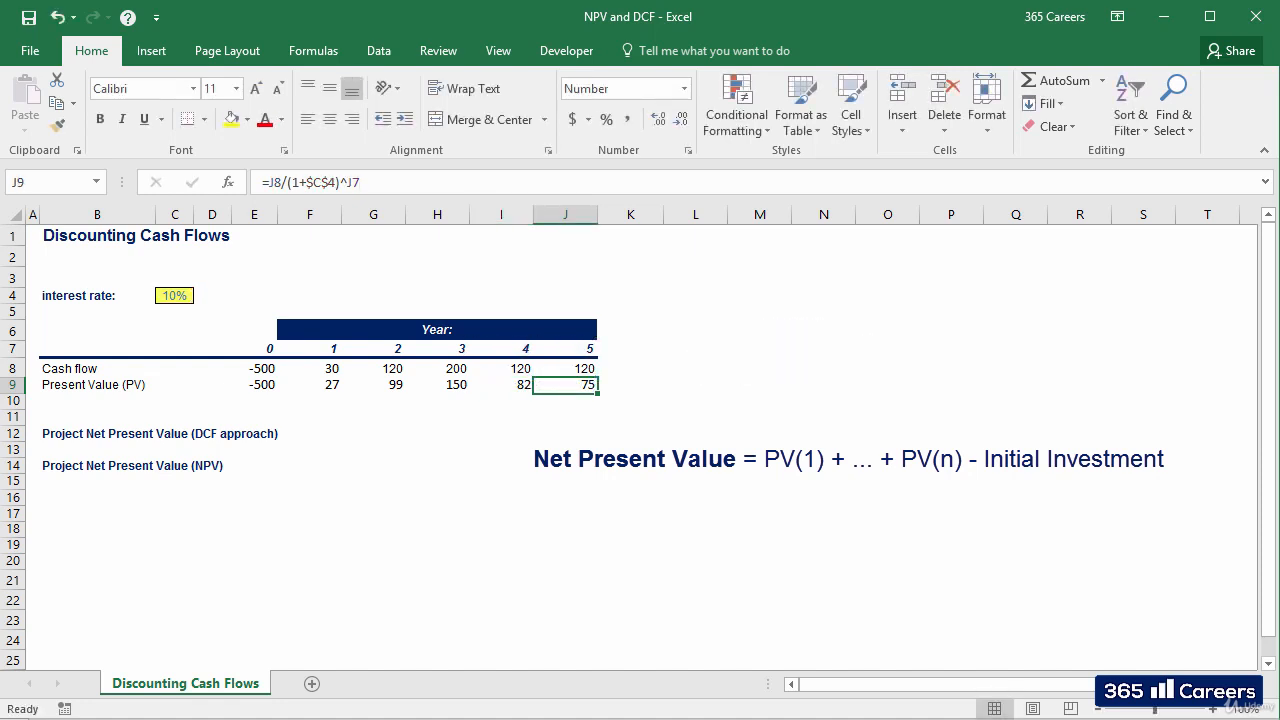
Enter the DCF-approach net present value in cell F12 as the sum of the present values, =SUM(E9:J9).
key("ctrl+Left")
key("Down")
key("Down")
key("Down")
key("Right")
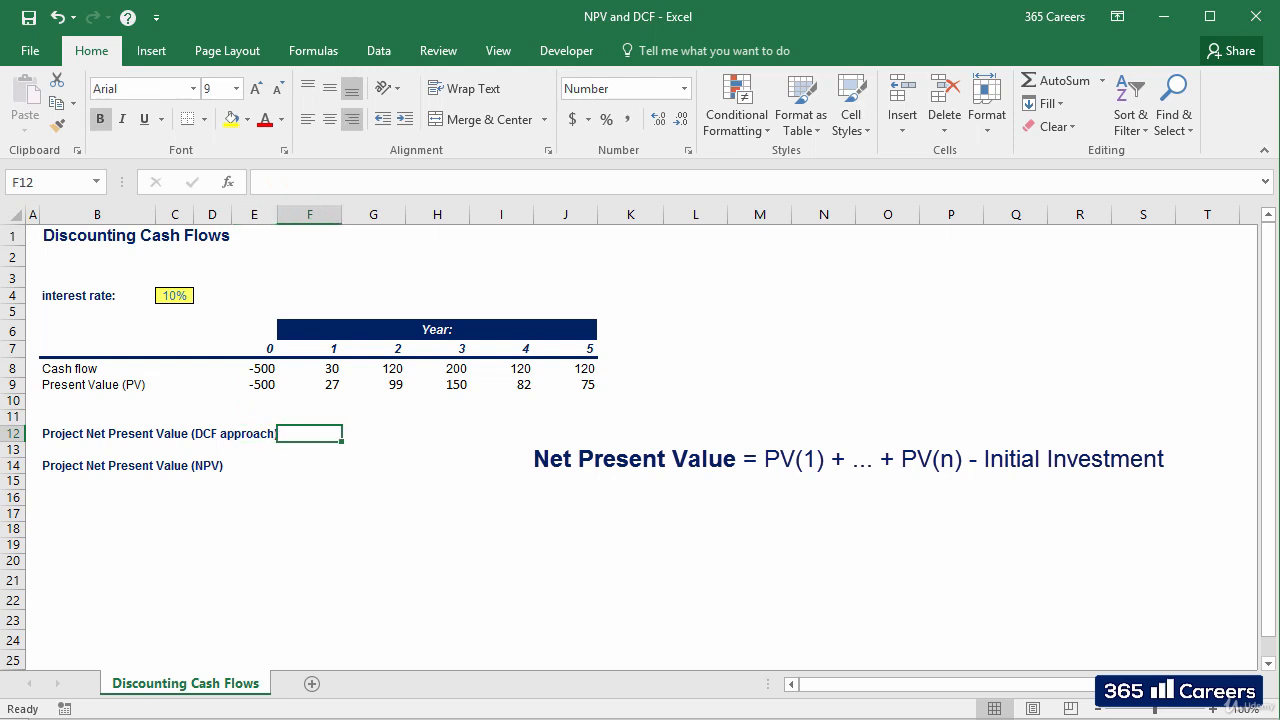
type("=SUM(")
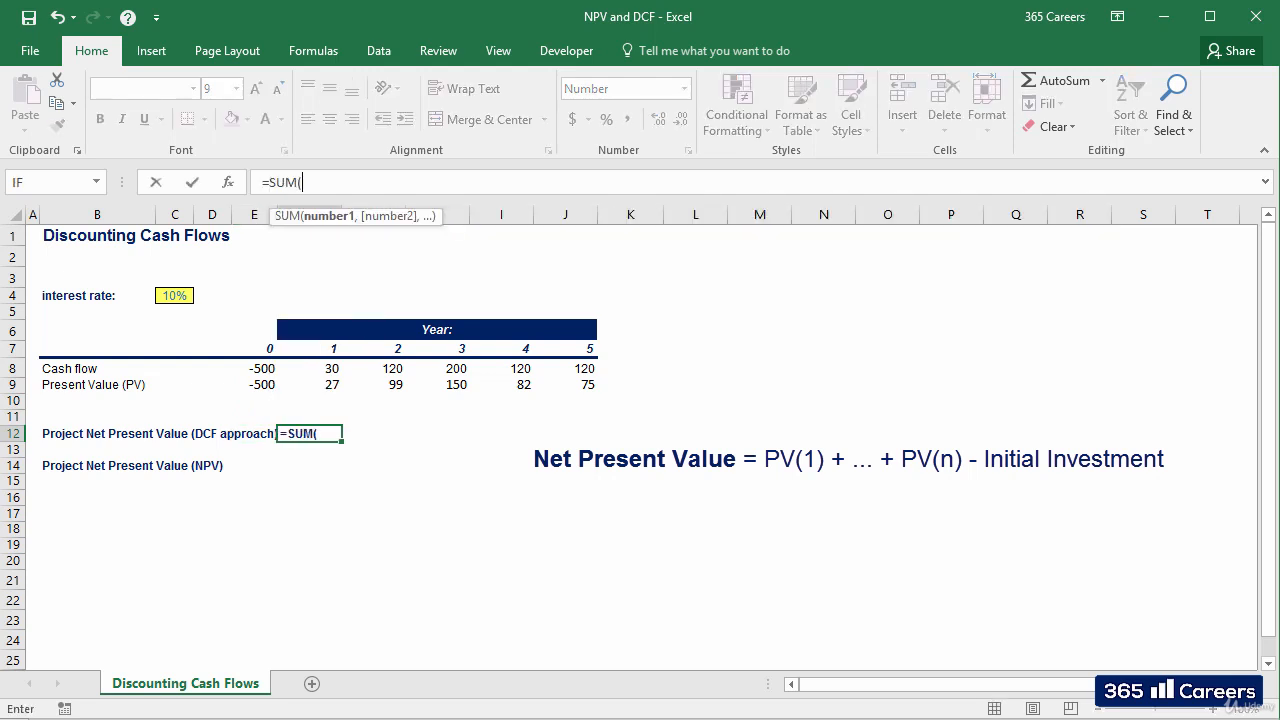
key("Up")
key("Up")
key("Up")
key("Left")
key("shift+Right")
key("shift+Right")
key("shift+Right")
key("shift+Right")
key("shift+Right")
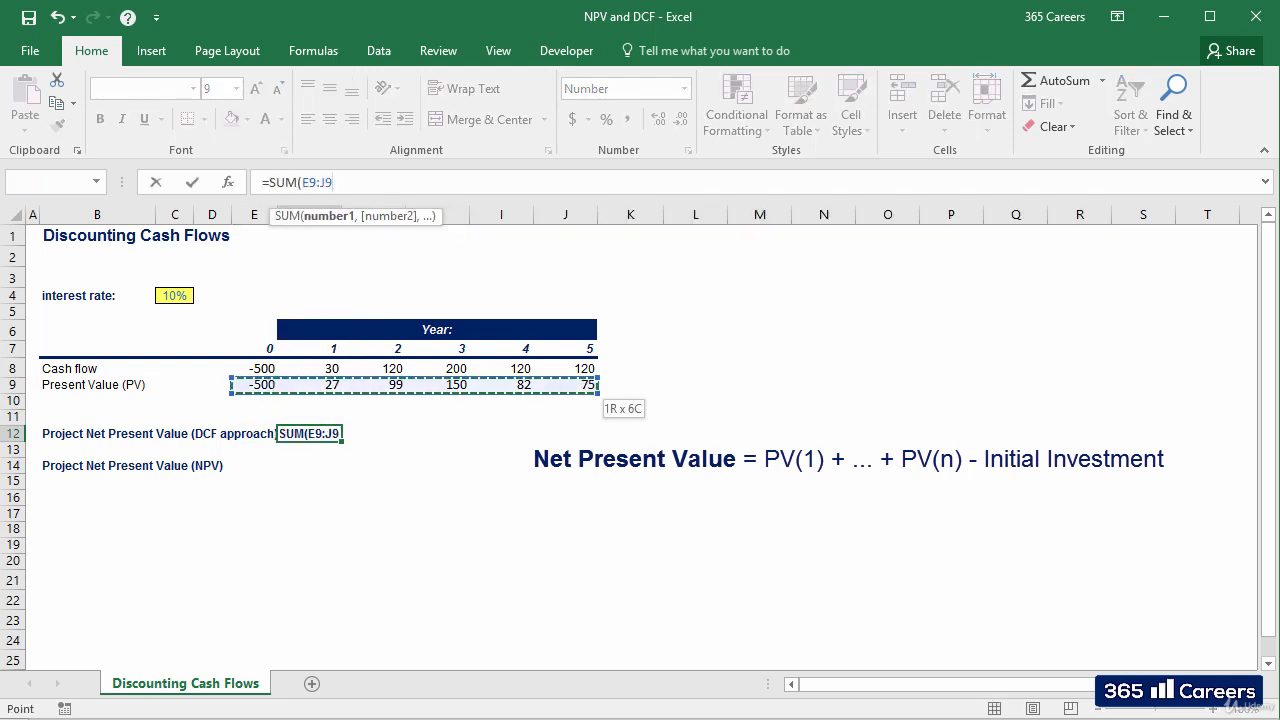
key("ctrl+Return")
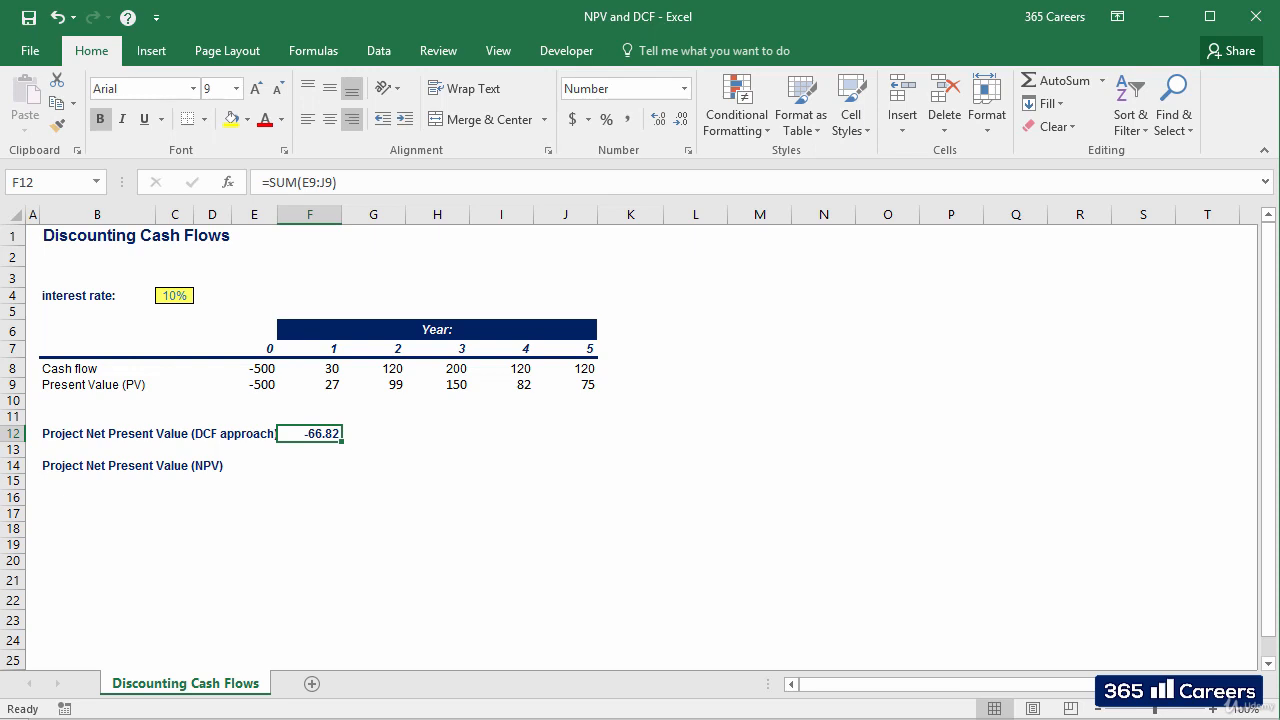
Try calculating the project's NPV in cell F14 with =NPV(C4, E8:J8), including the year 0 cash flow.
key("Down")
key("Down")
type("=")
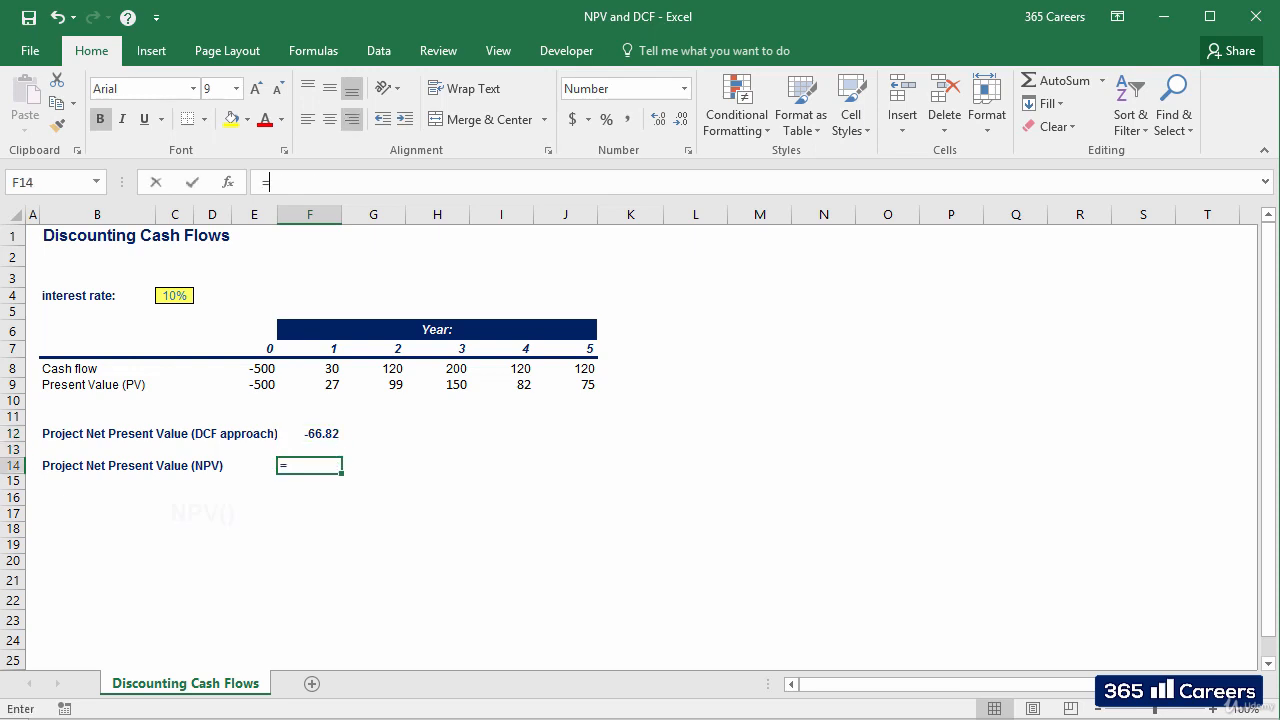
type("npv")
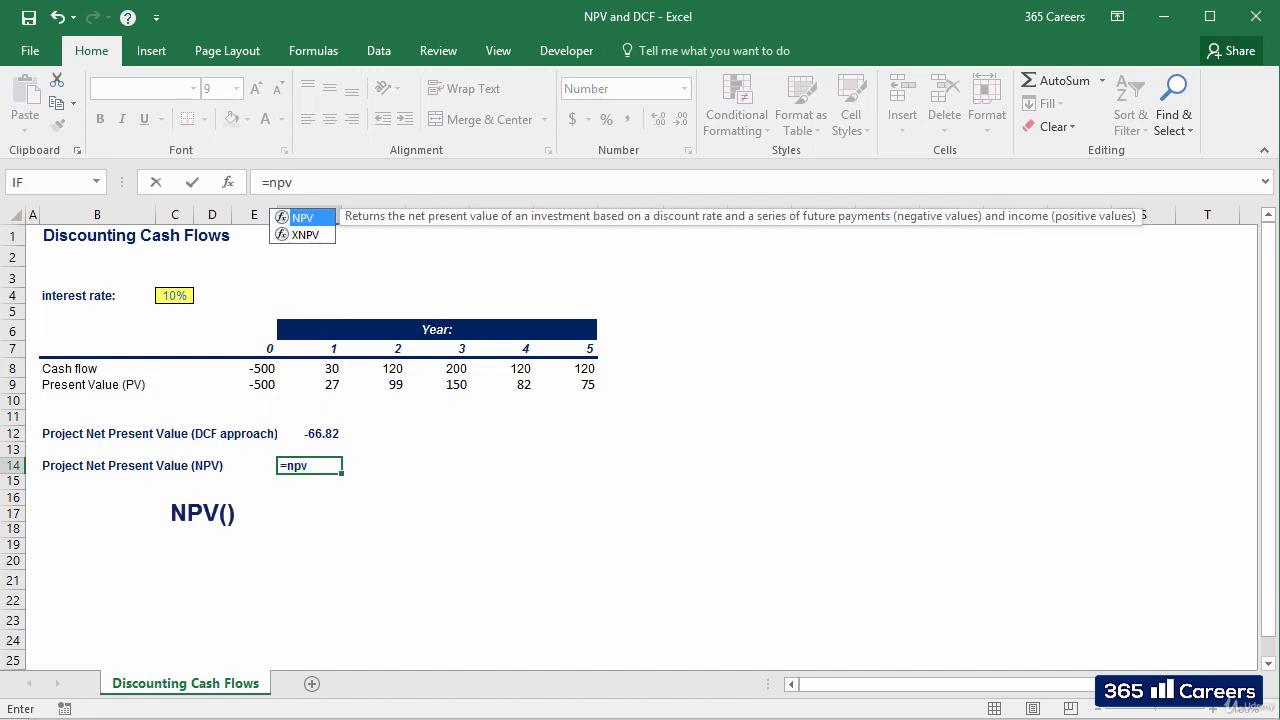
key("Tab")
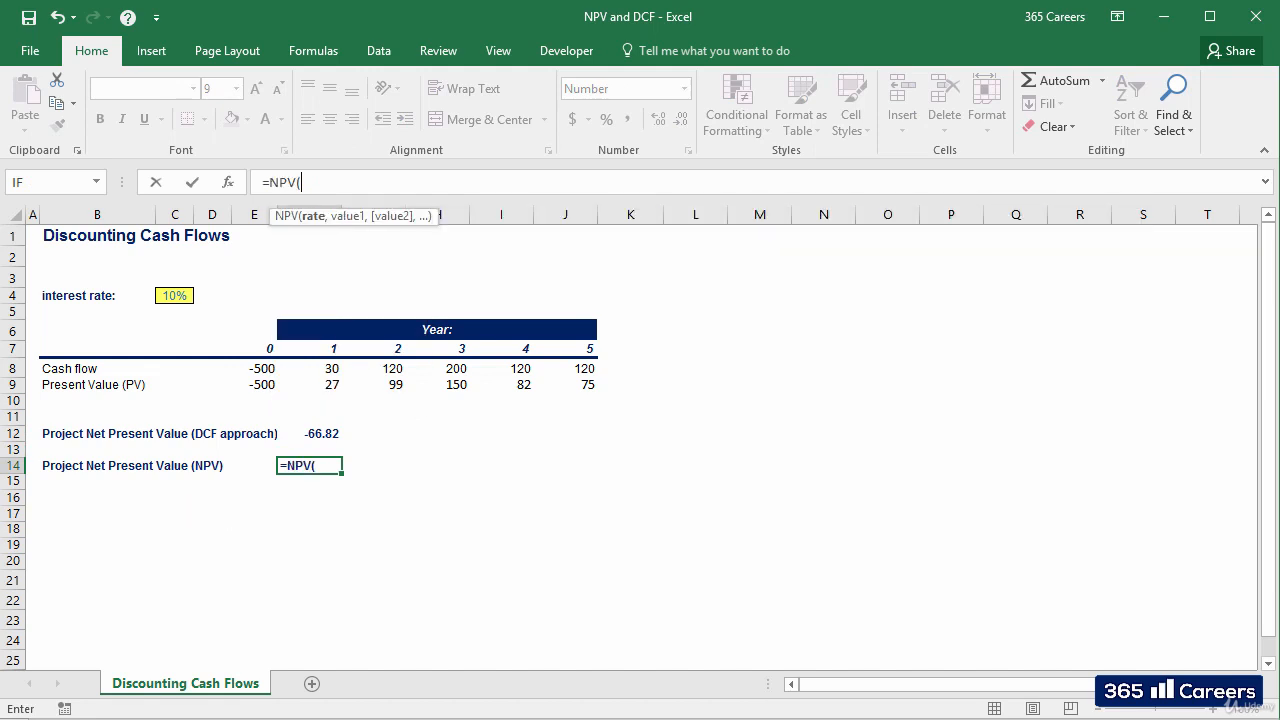
key("ctrl+Left")
key("Right")
key("ctrl+Up")
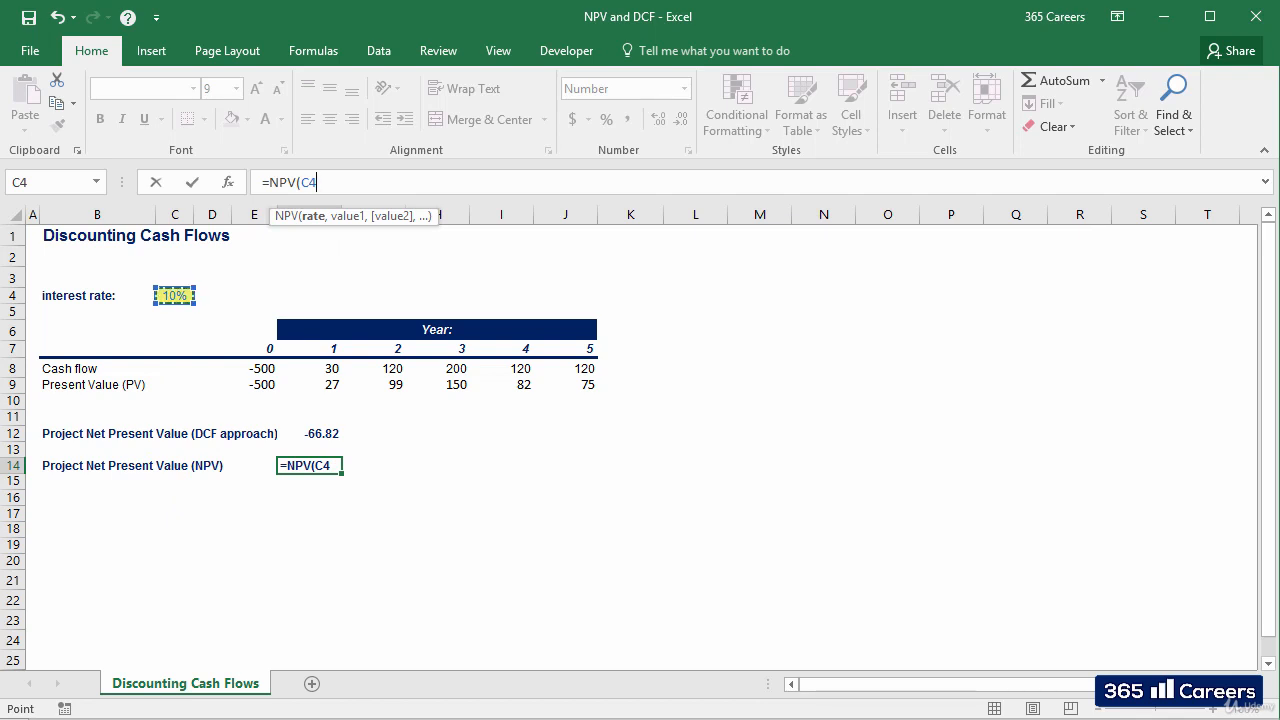
type(",")
key("Up")
key("Up")
key("Up")
key("Up")
key("Up")
key("Up")
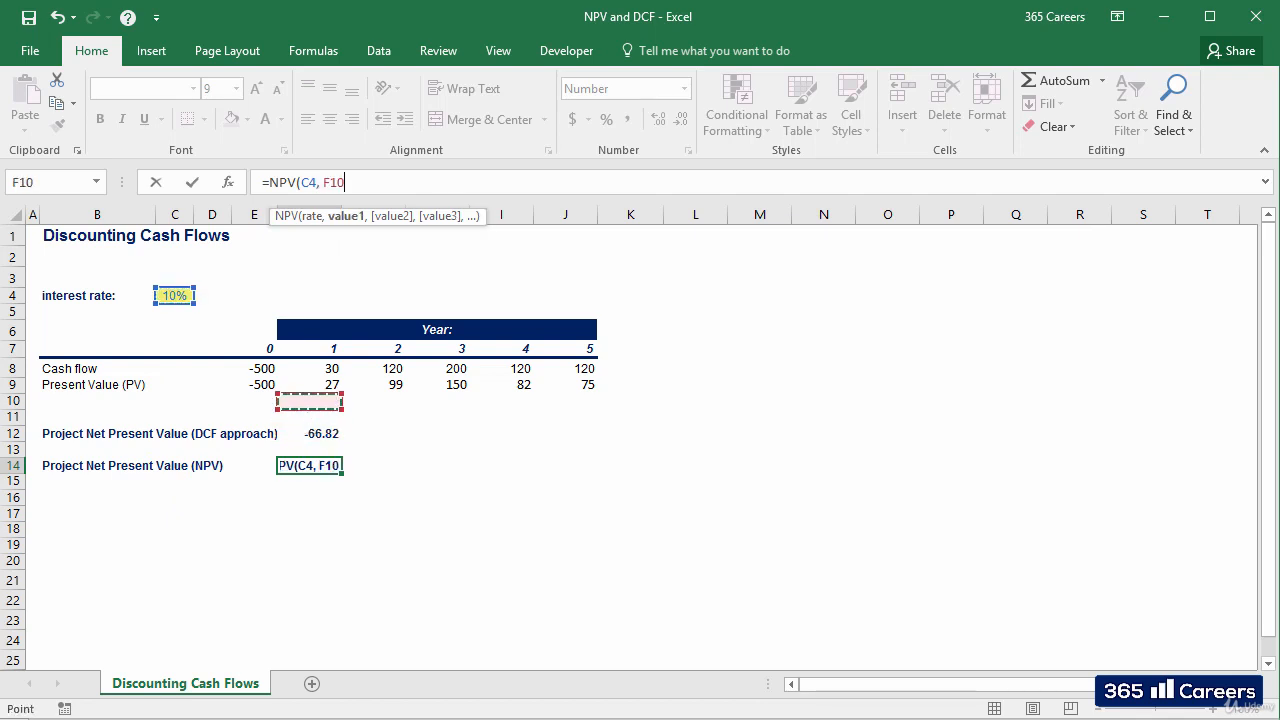
key("Left")
key("ctrl+shift+Right")
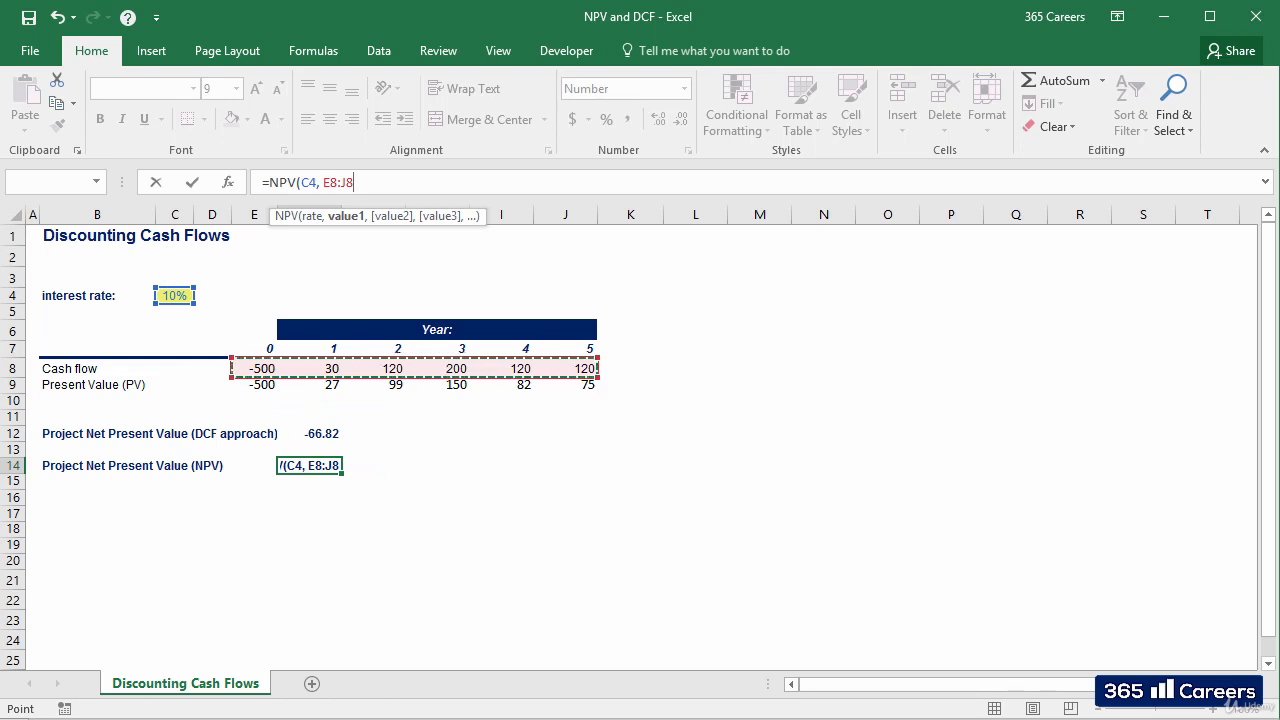
key("ctrl+Return")
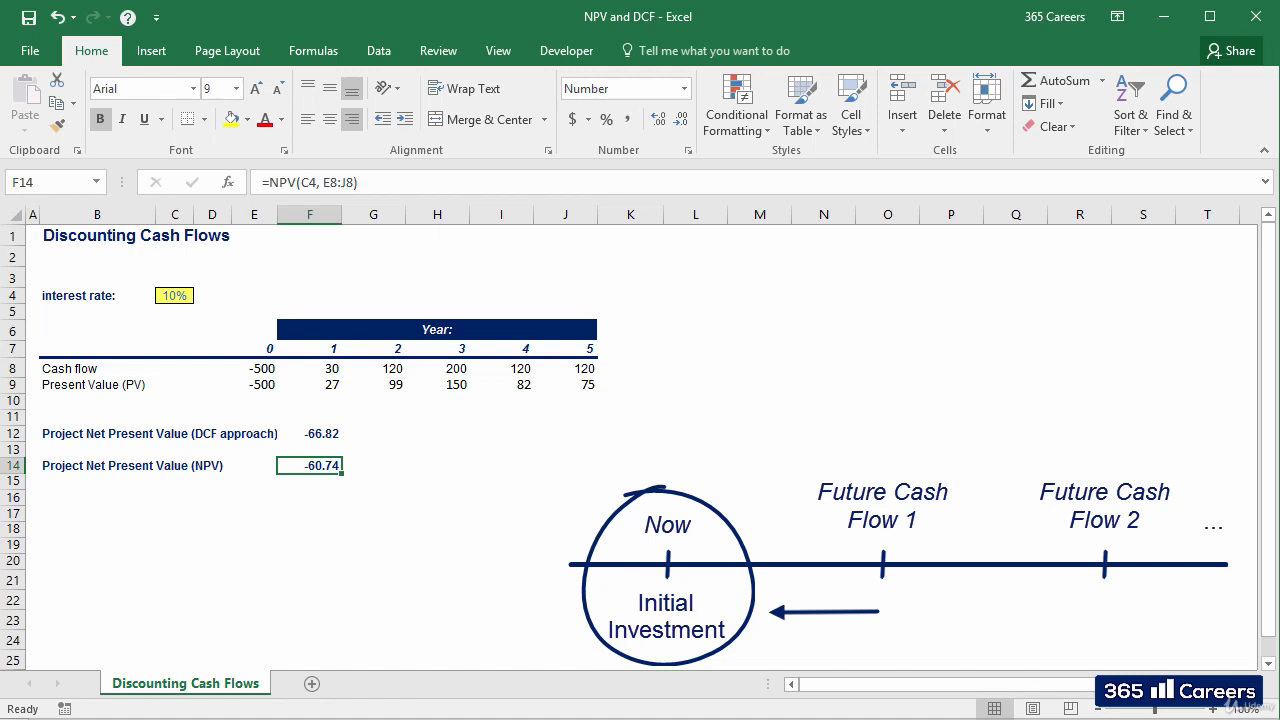
Replace the formula in F14 with a SUM function that takes the initial investment in E8 as its first argument.
key("F2")
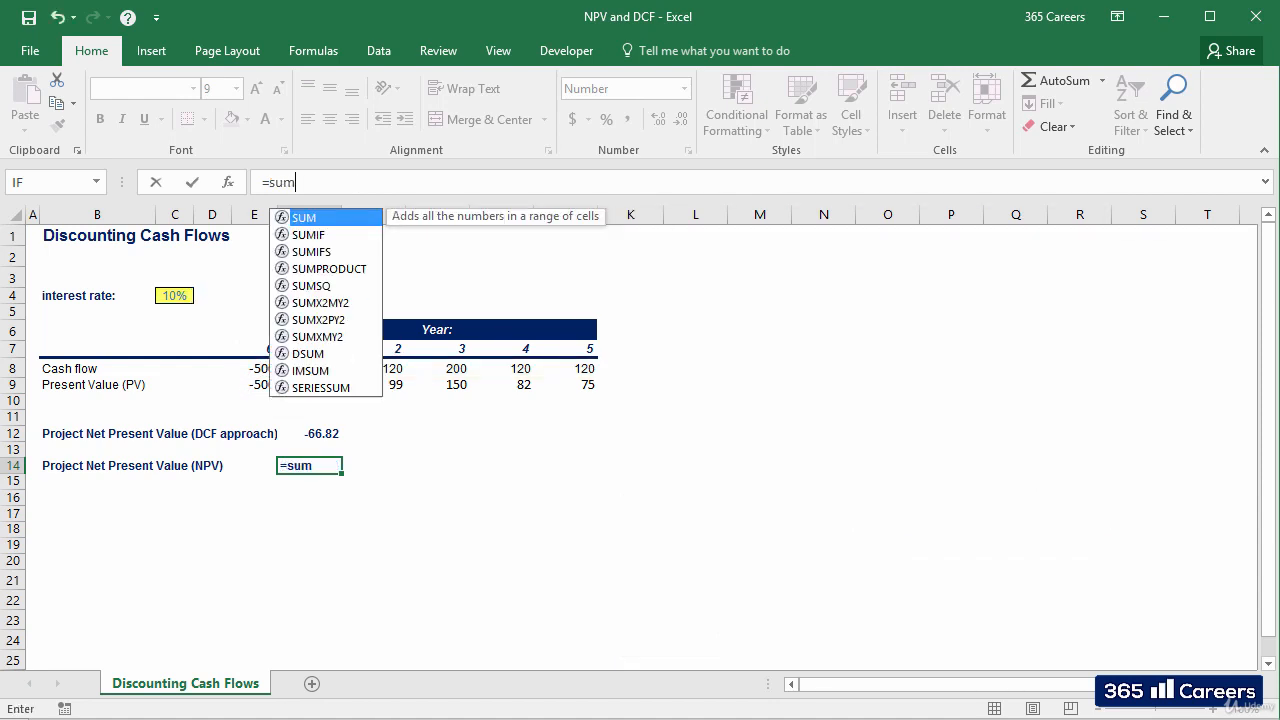
key("Tab")
key("Up")
key("Up")
key("Up")
key("Up")
key("Up")
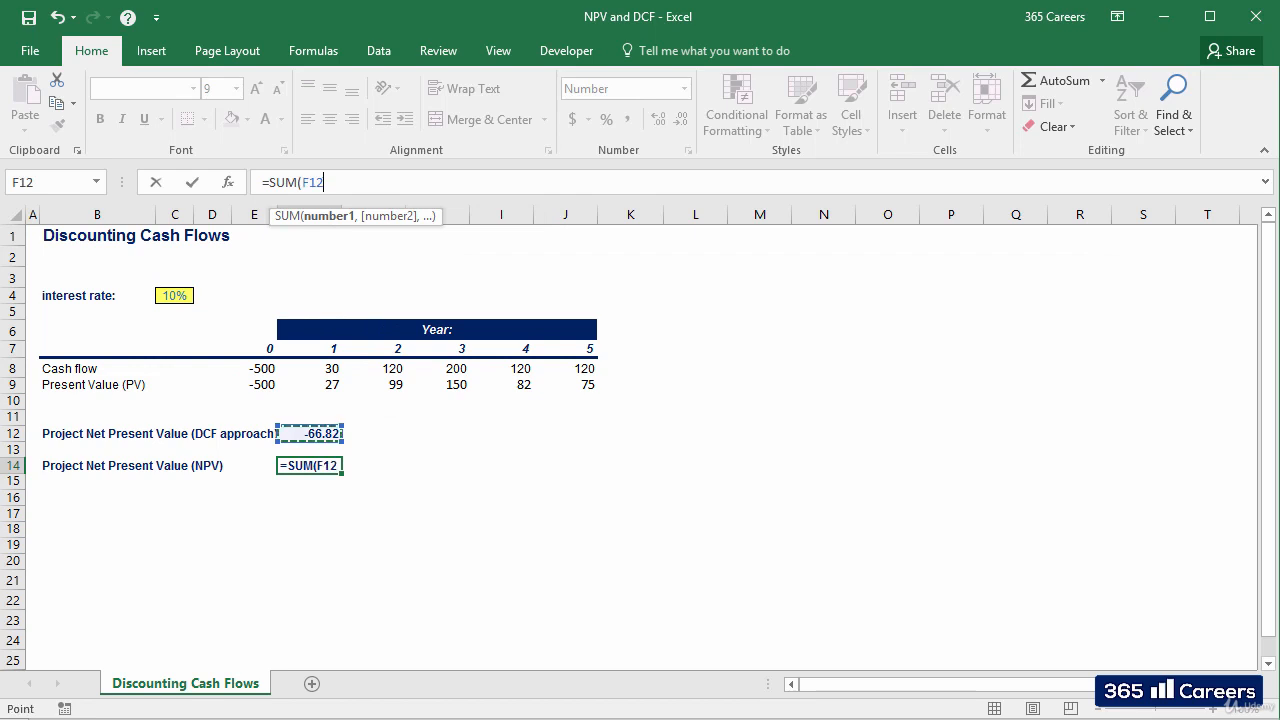
key("Left")
type(",")
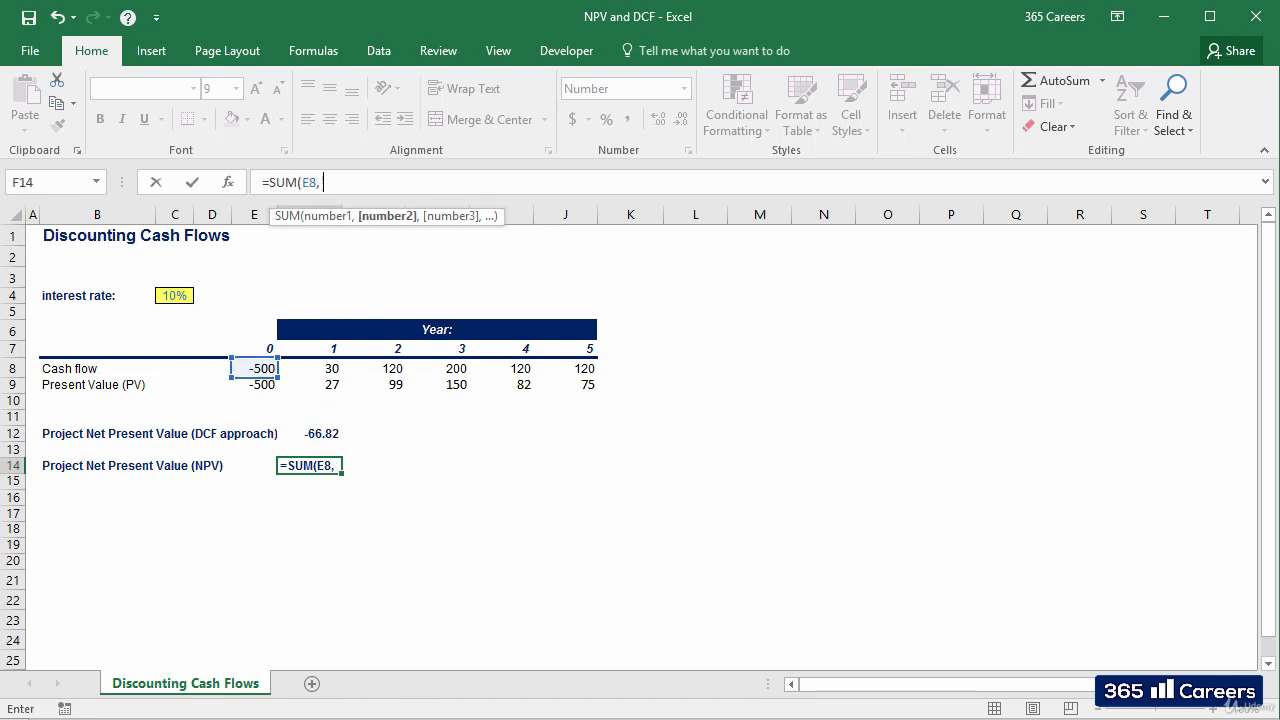
Nest an NPV function as the second SUM argument in F14, using the interest rate in C4 as its rate.
type(" npv")
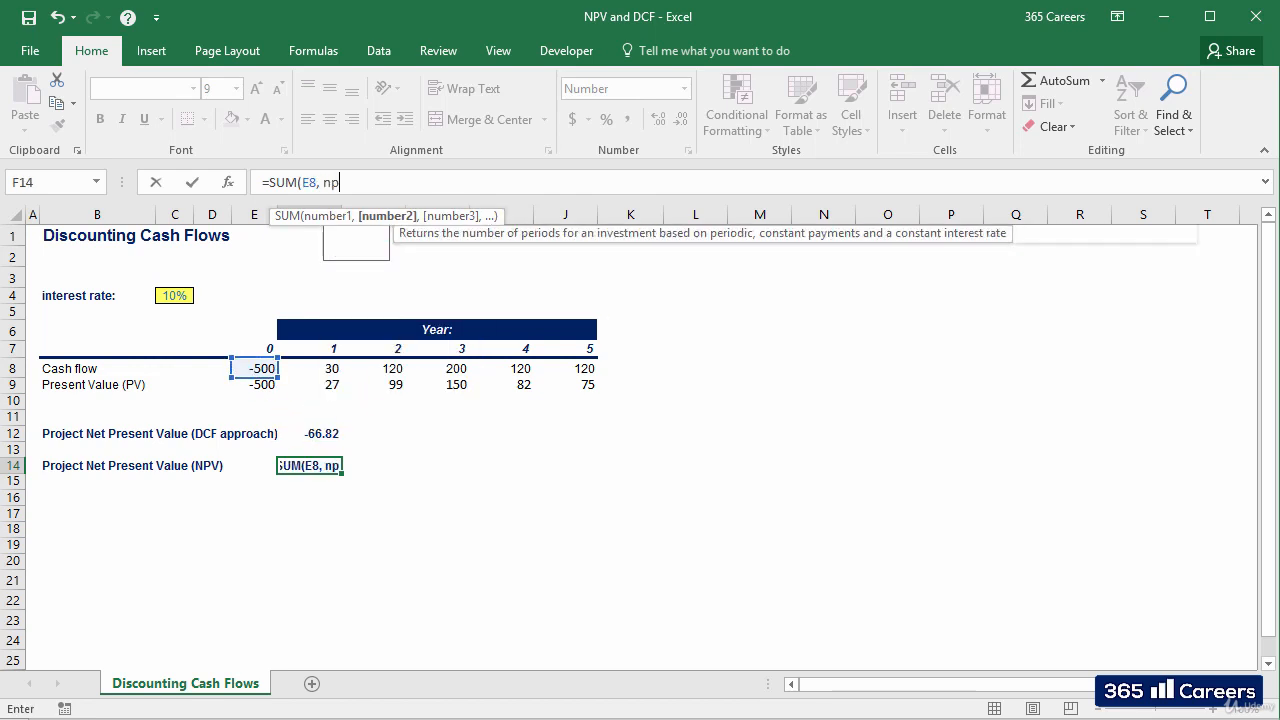
key("Tab")
key("Left")
key("Left")
key("Left")
key("Left")
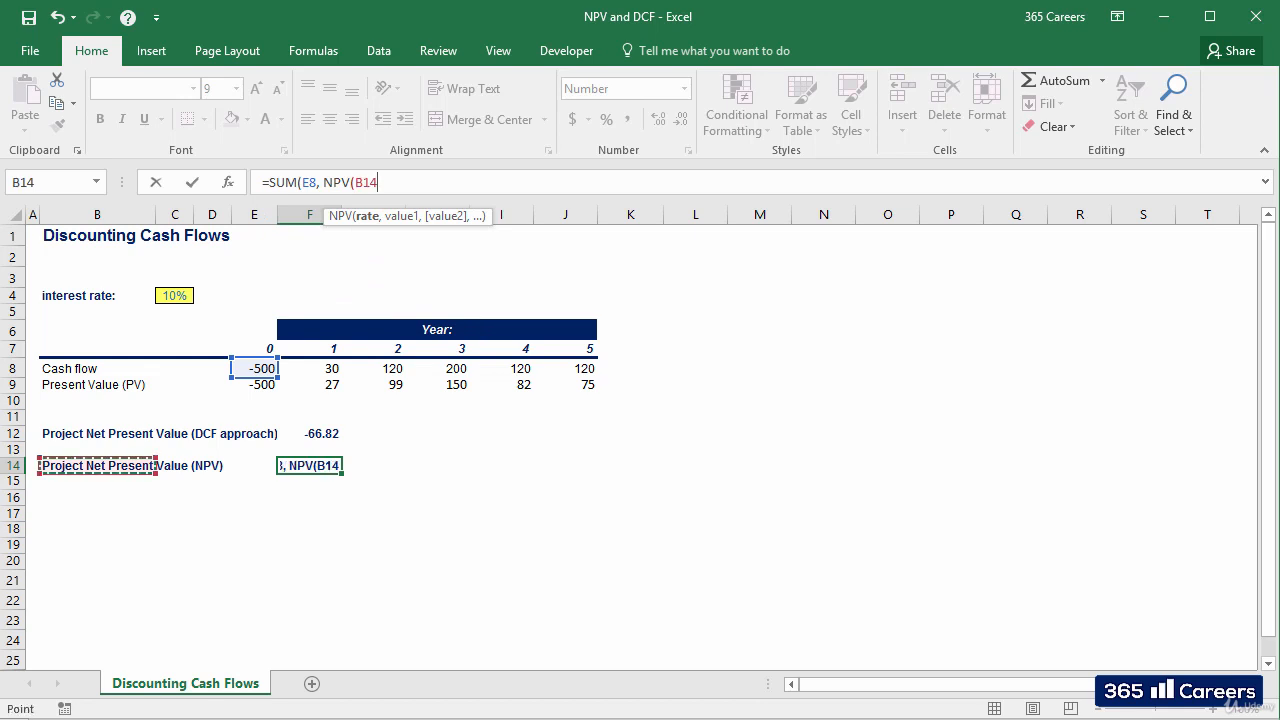
key("Right")
key("Up")
key("Up")
key("Up")
key("Up")
key("Up")
key("Up")
key("Up")
key("Up")
key("Up")
key("Up")
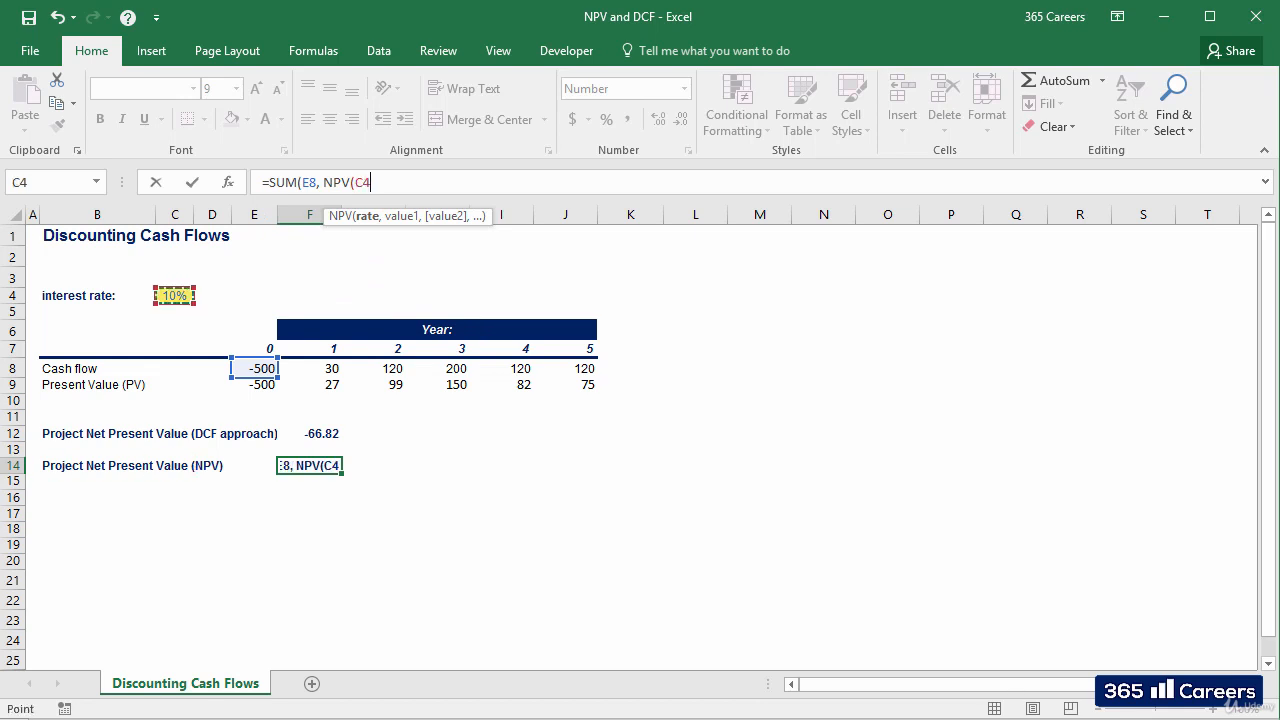
Add the year 1 to 5 cash flows F8:J8 as the NPV values, completing F14 as =SUM(E8, NPV(C4, F8:J8)).
type(",")
key("Up")
key("Up")
key("Up")
key("Up")
key("Up")
key("Up")
key("Up")
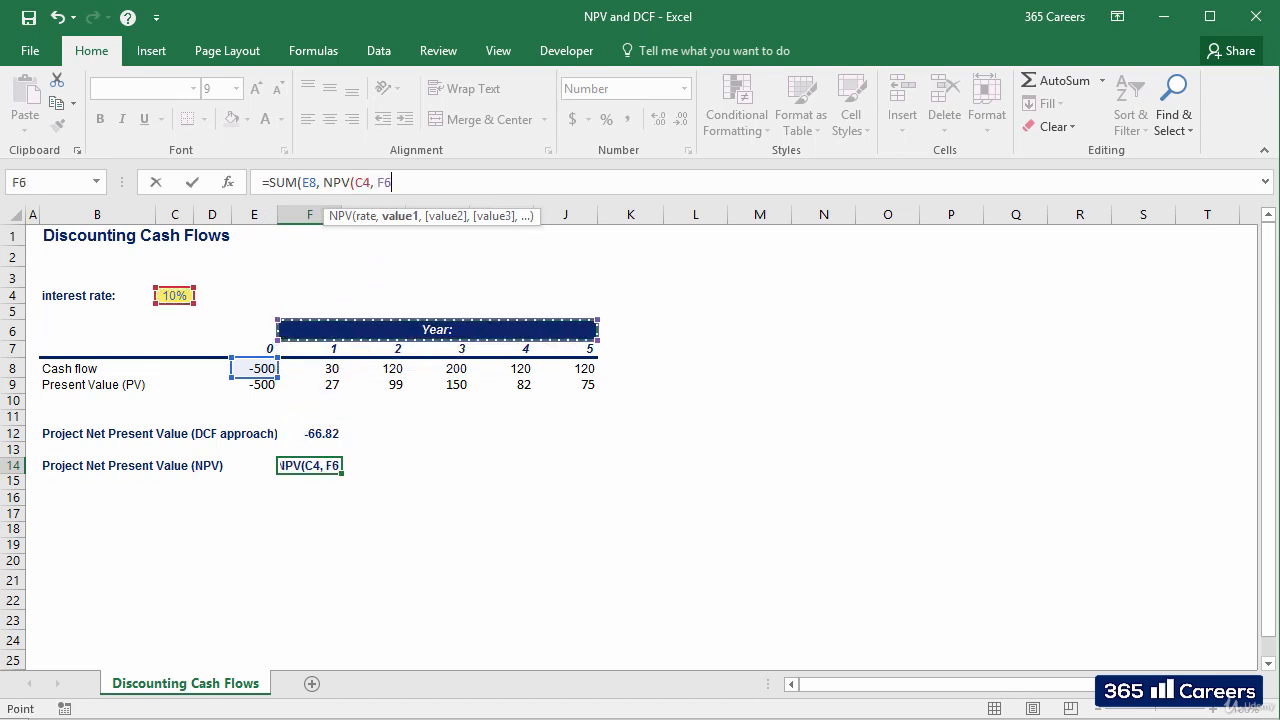
key("Down")
key("shift+Right")
key("shift+Right")
key("shift+Right")
key("shift+Right")
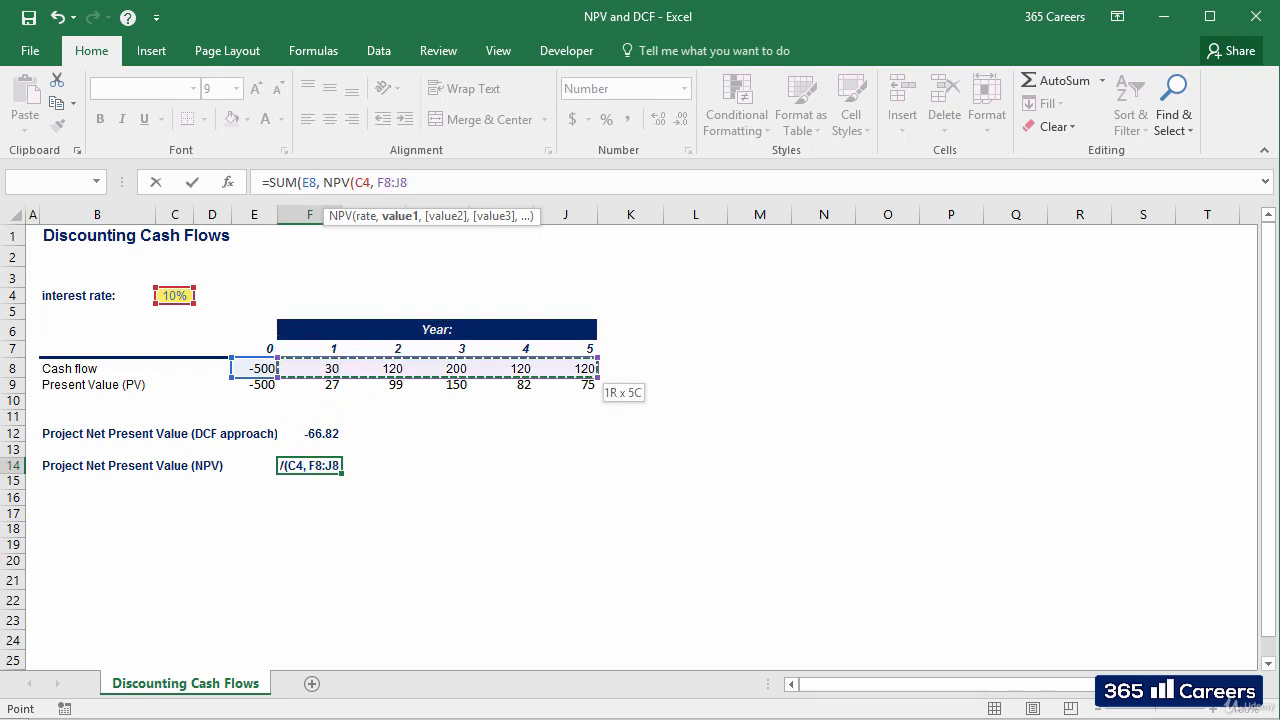
type("))")
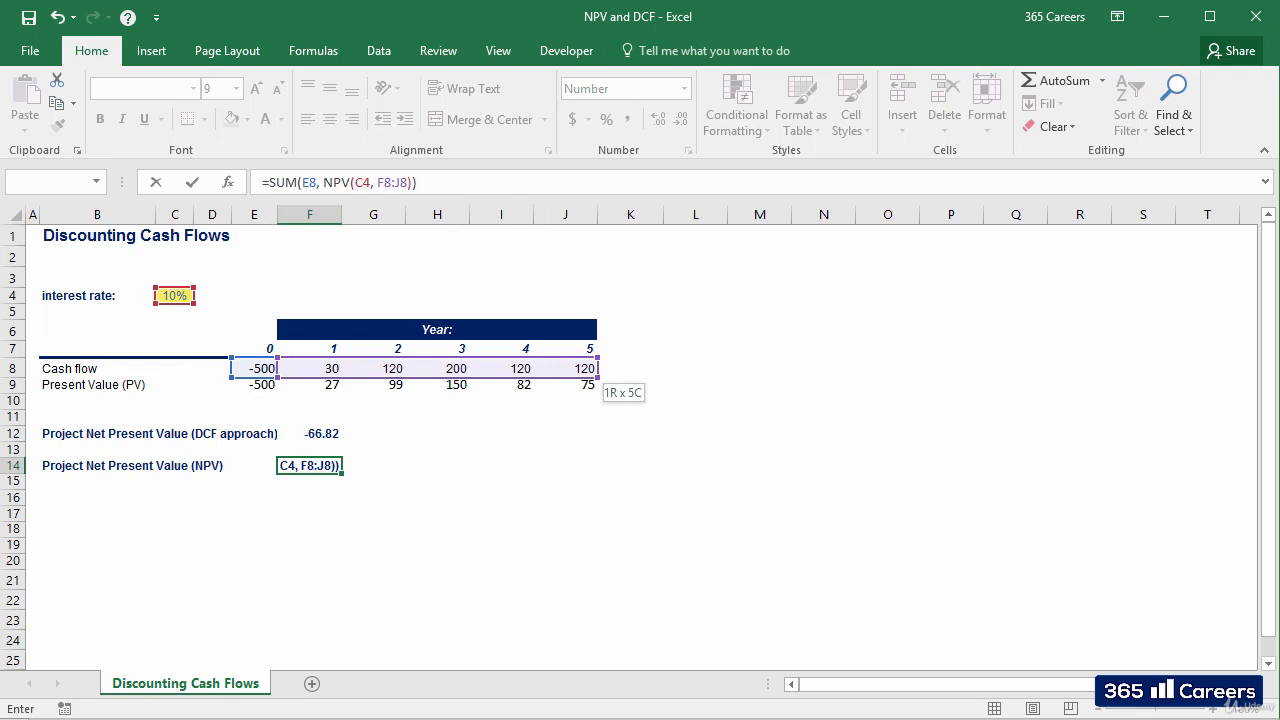
key("ctrl+Return")
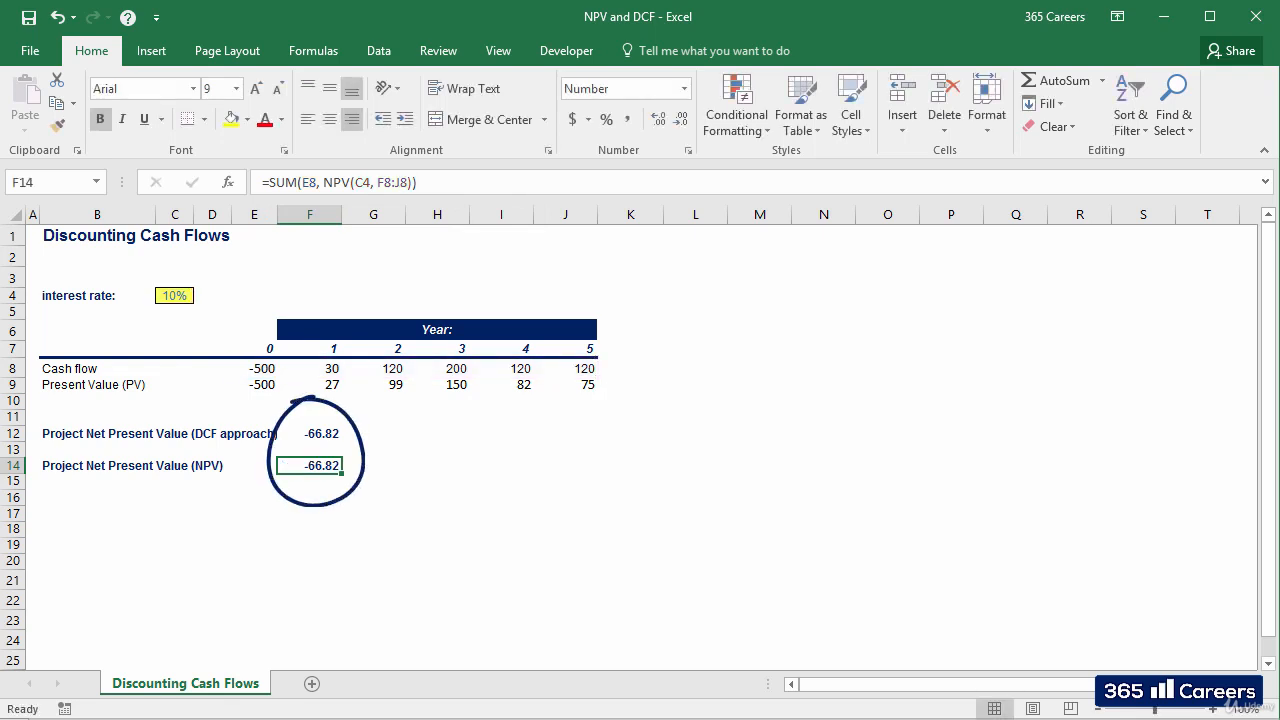